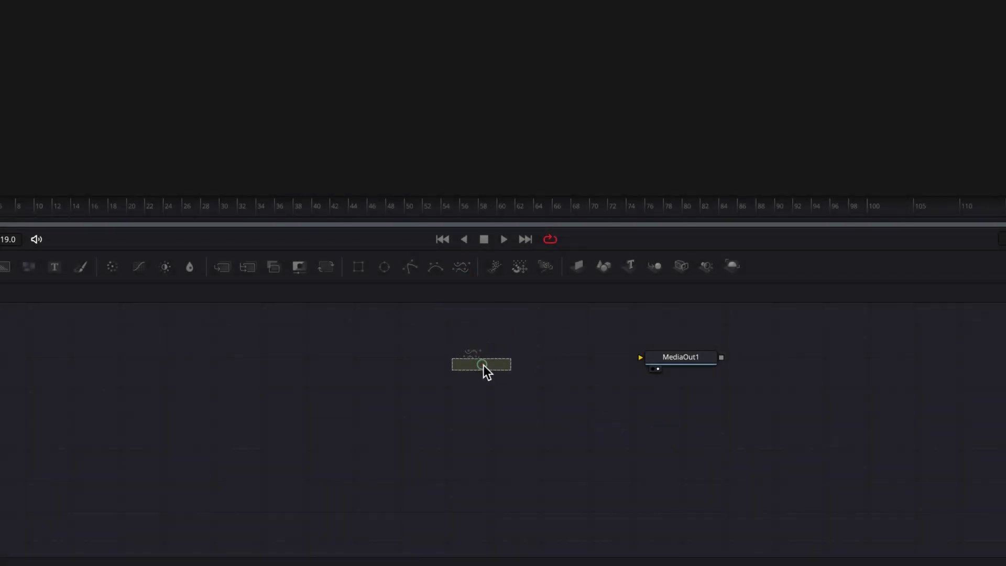
Step: Connect the MultiPoly1 node's output to the MediaOut1 input
drag(514, 356, 638, 357)
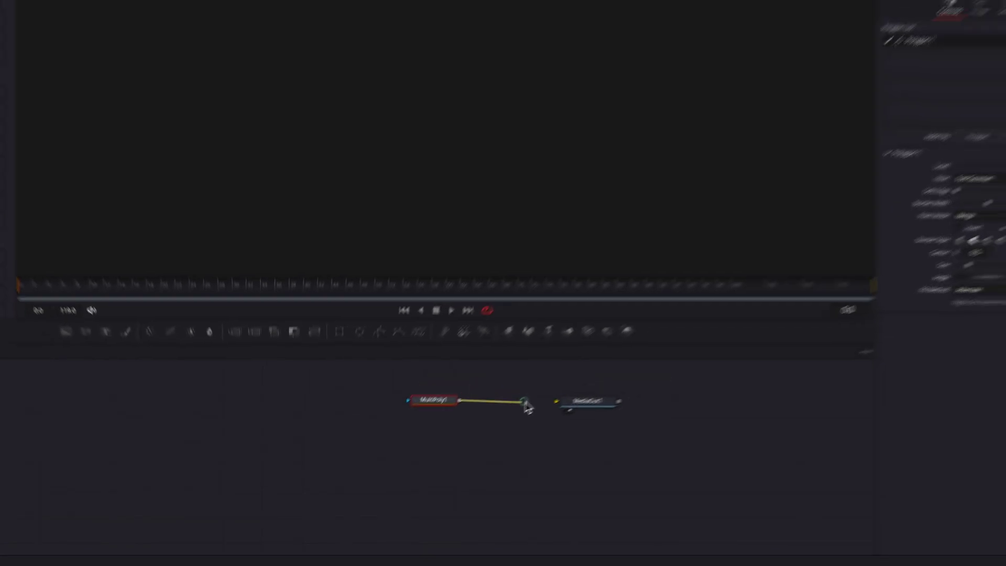
drag(529, 414, 530, 415)
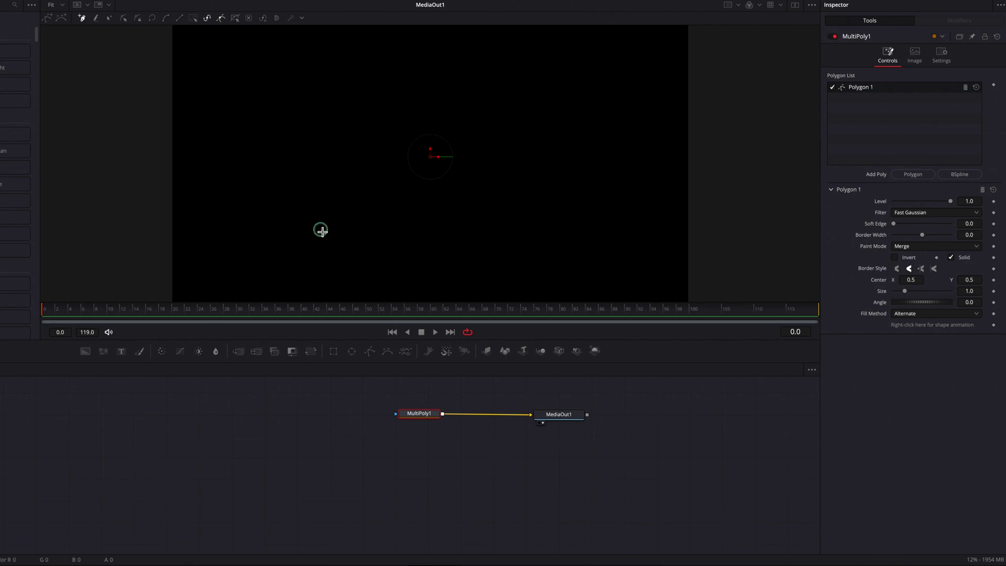
Step: Draw Polygon 1 as a diagonal line rising from lower left to upper right, with a border width of 0.0263
click(320, 230)
click(570, 97)
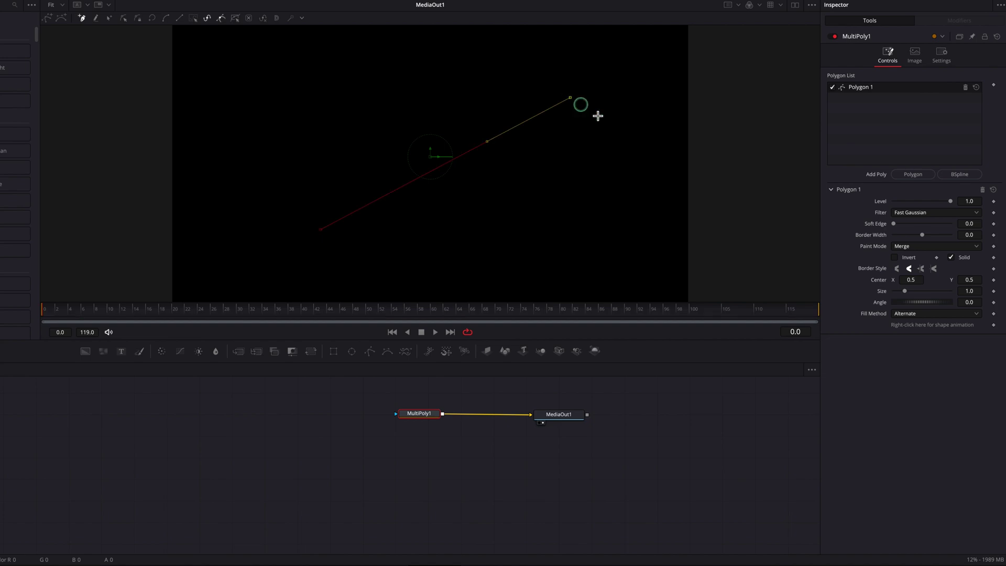
drag(957, 231, 977, 231)
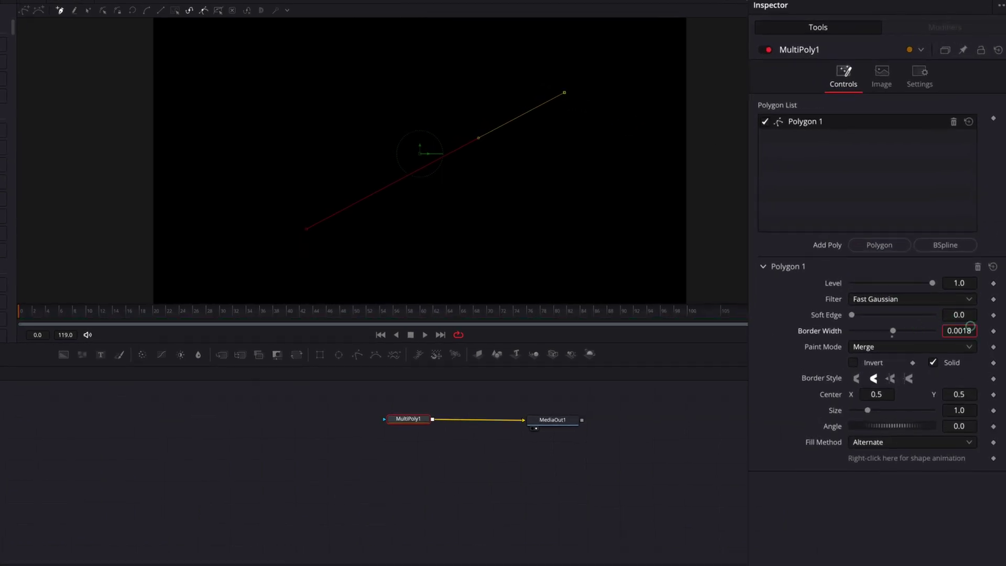
drag(969, 327, 957, 331)
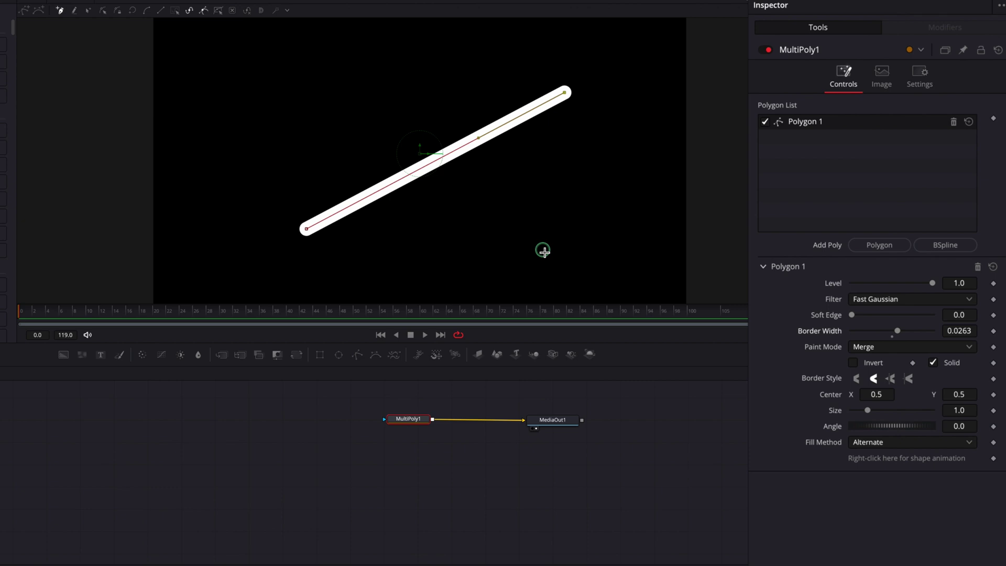
Step: Add a second polygon drawn as a descending diagonal line across the first, with a border width of 0.0557
click(890, 244)
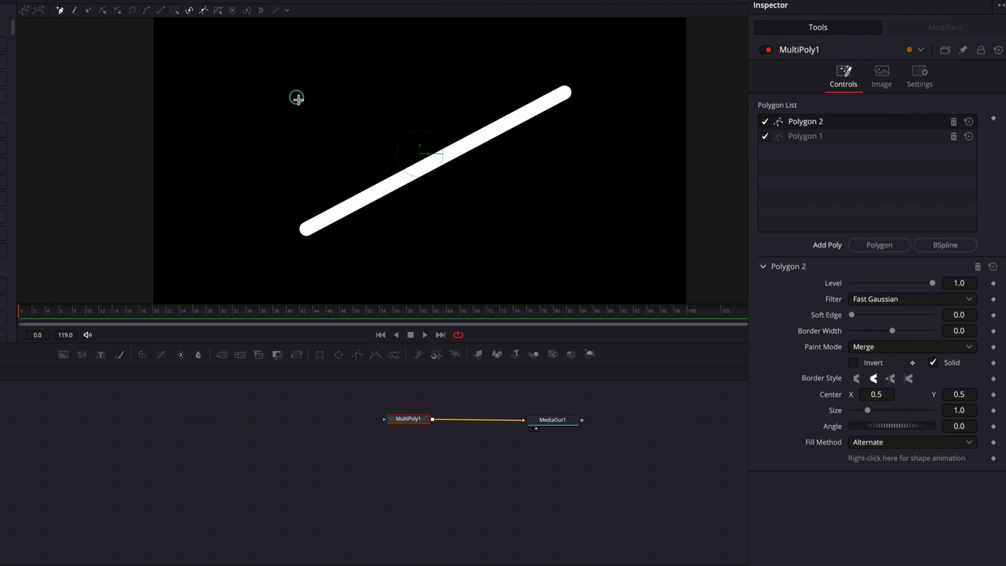
click(296, 98)
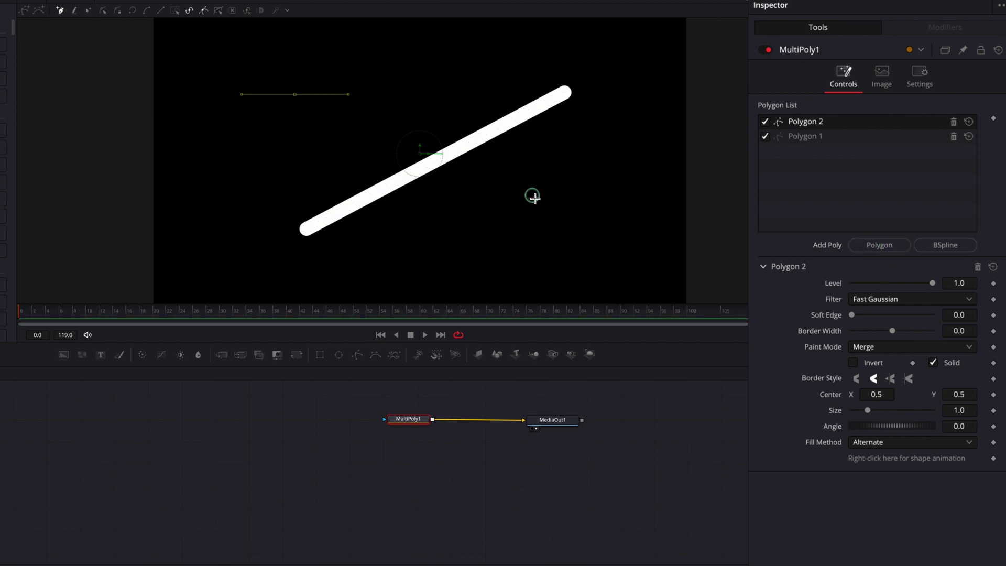
click(558, 226)
mouse_move(964, 326)
mouse_down()
mouse_move(456, 229)
mouse_move(669, 218)
mouse_move(641, 219)
mouse_up()
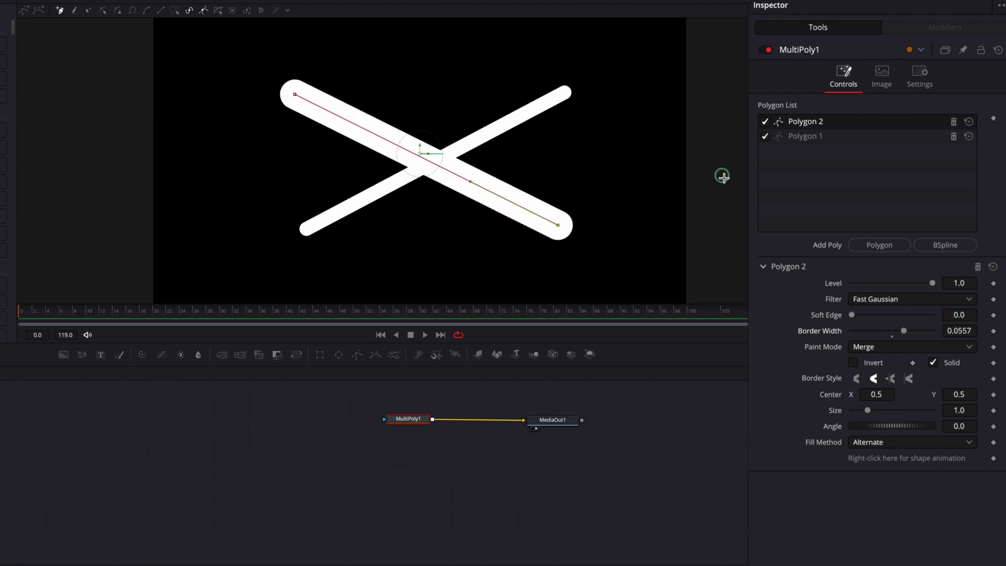
Step: Add a third polygon drawn as a steep, nearly vertical line across the other two, with a border width of 0.0326
click(884, 248)
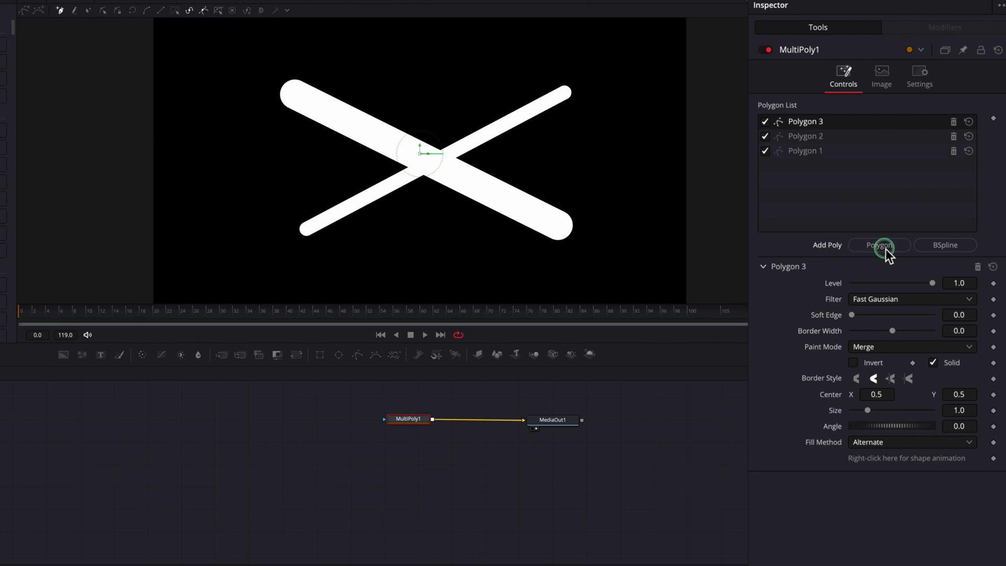
click(471, 53)
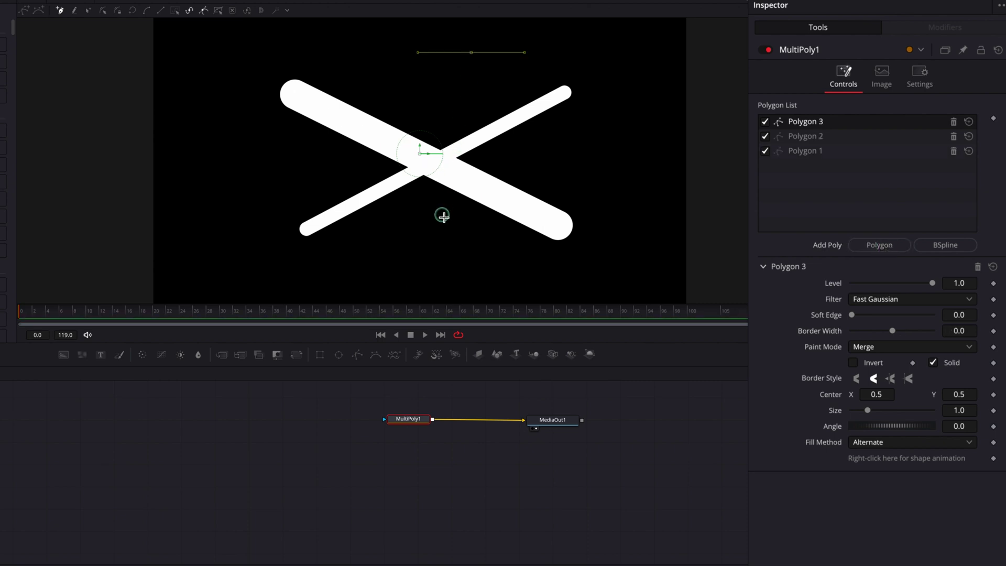
click(442, 235)
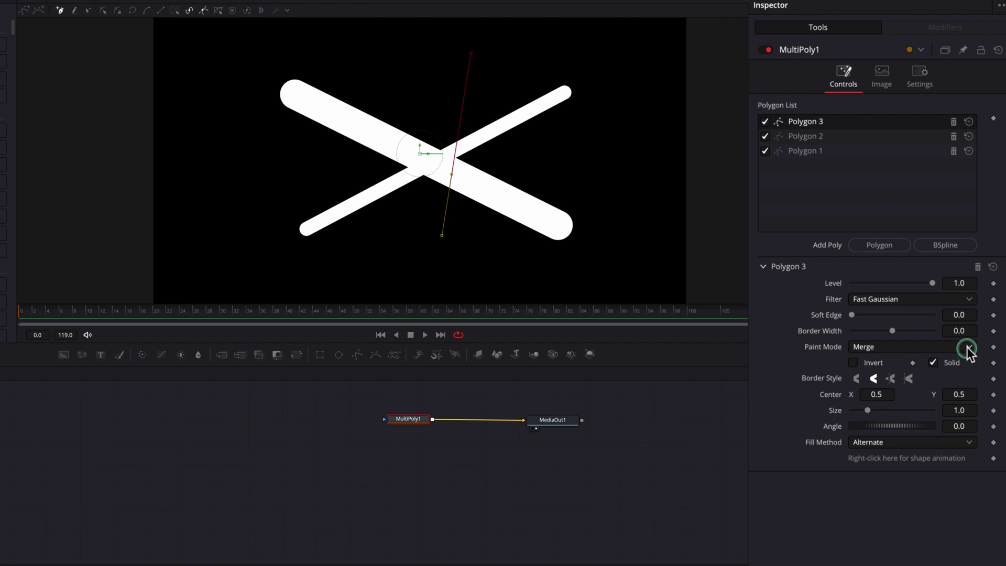
drag(958, 331, 985, 331)
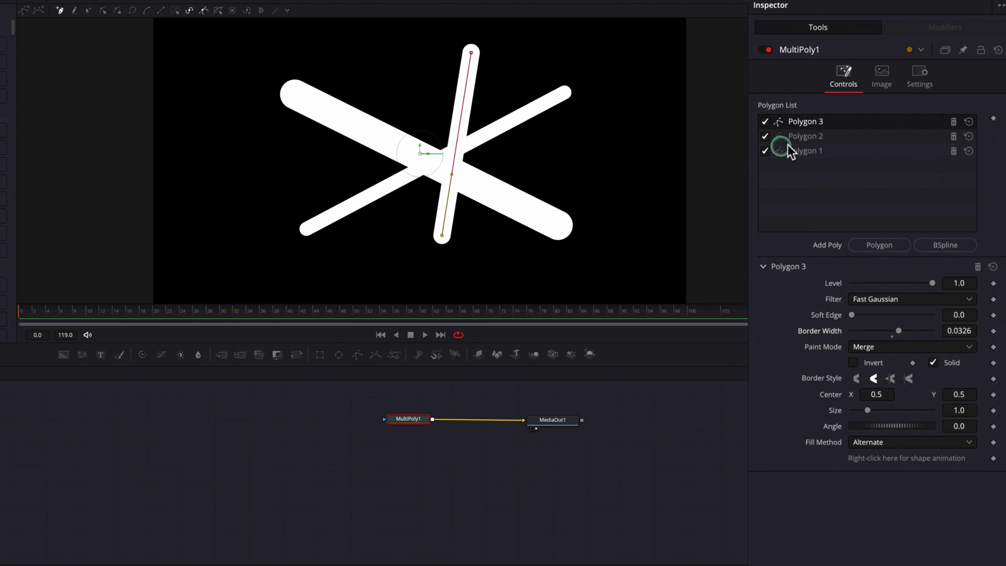
Step: Try duplicating Polygon 3 and setting the copy's Center X to 0.383, and undo both changes
right_click(856, 123)
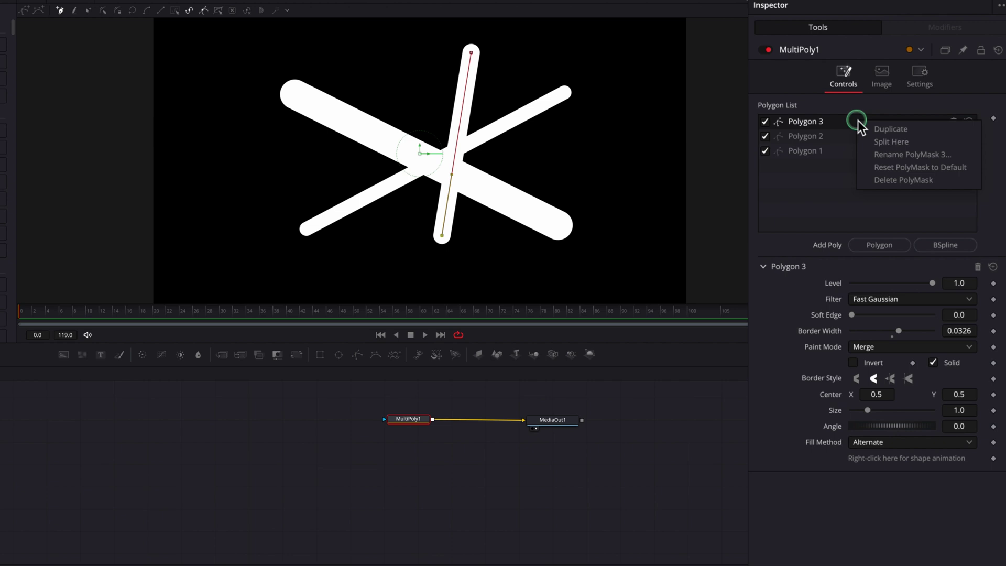
click(891, 129)
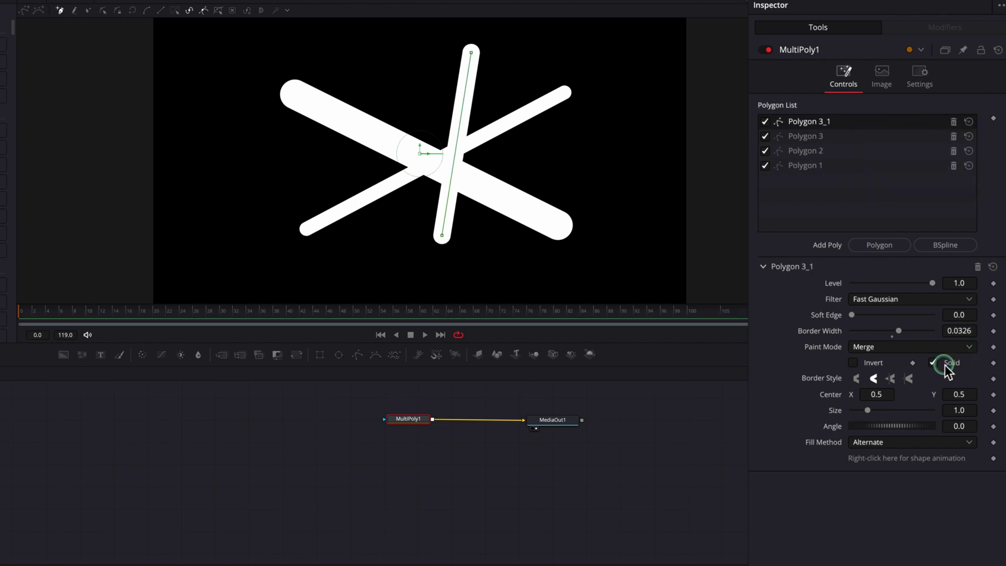
drag(901, 392, 813, 401)
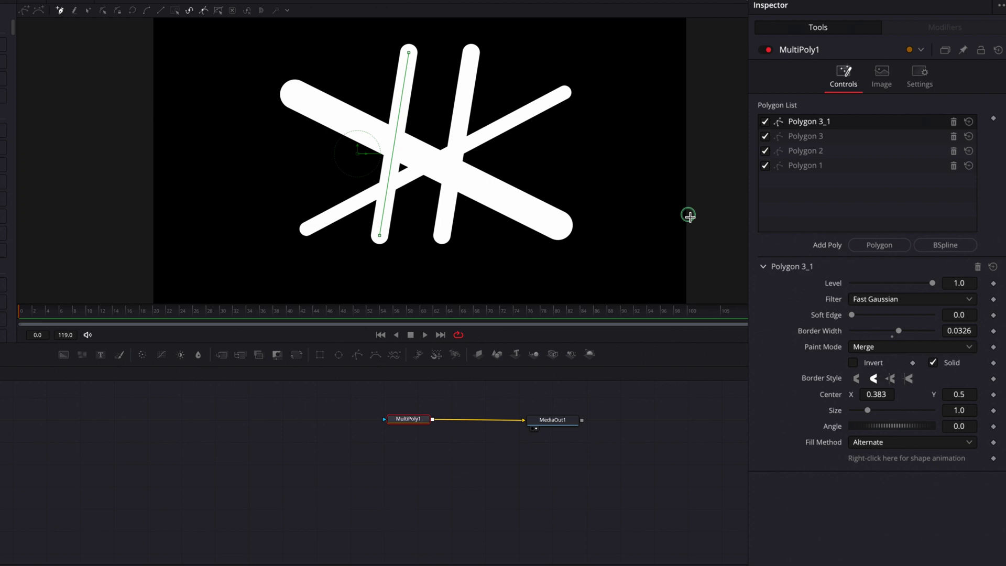
key(ctrl+z)
key(ctrl+z)
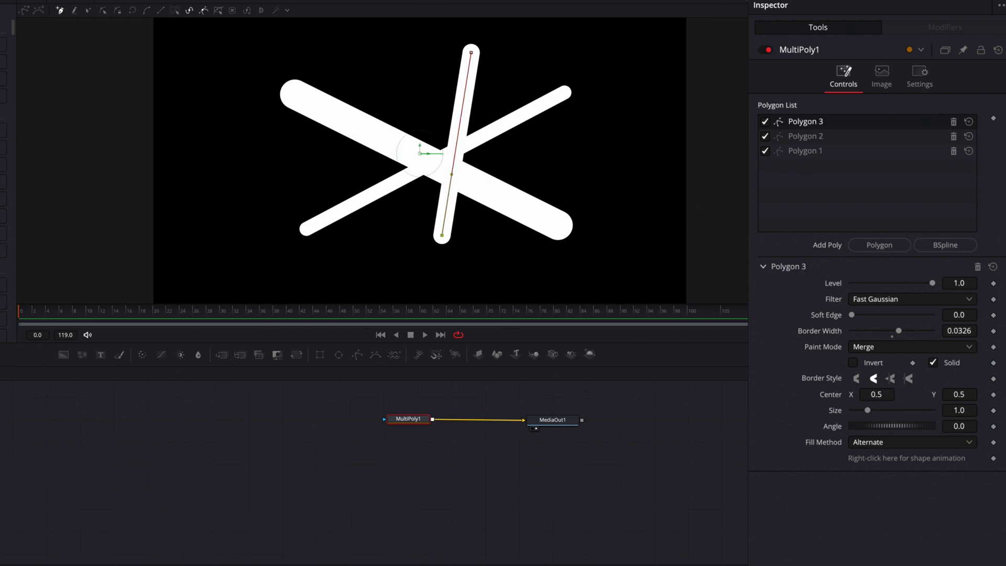
Step: Rename Polygon 3 as mask3, Polygon 2 as mask2 and Polygon 1 as mask1
right_click(854, 121)
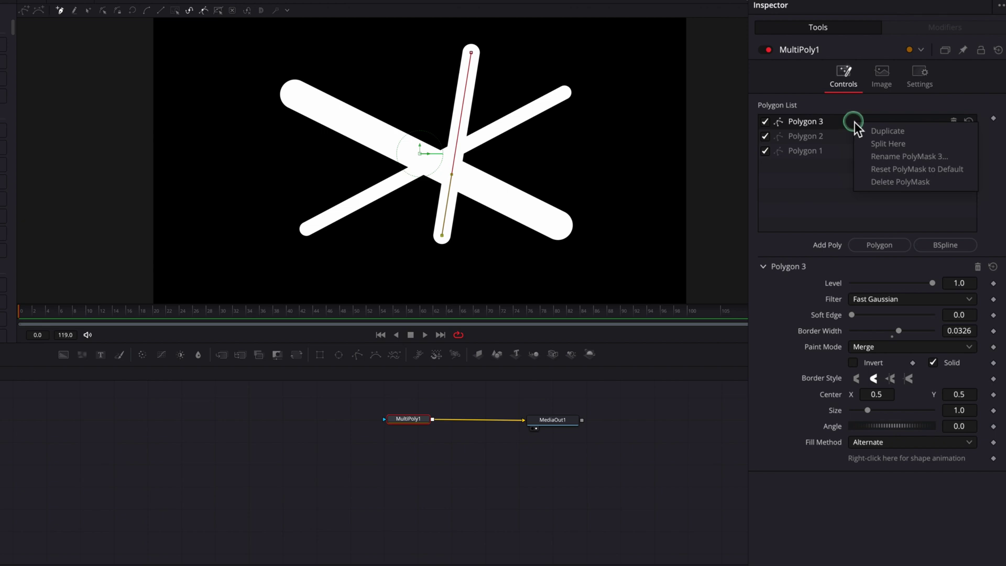
click(957, 155)
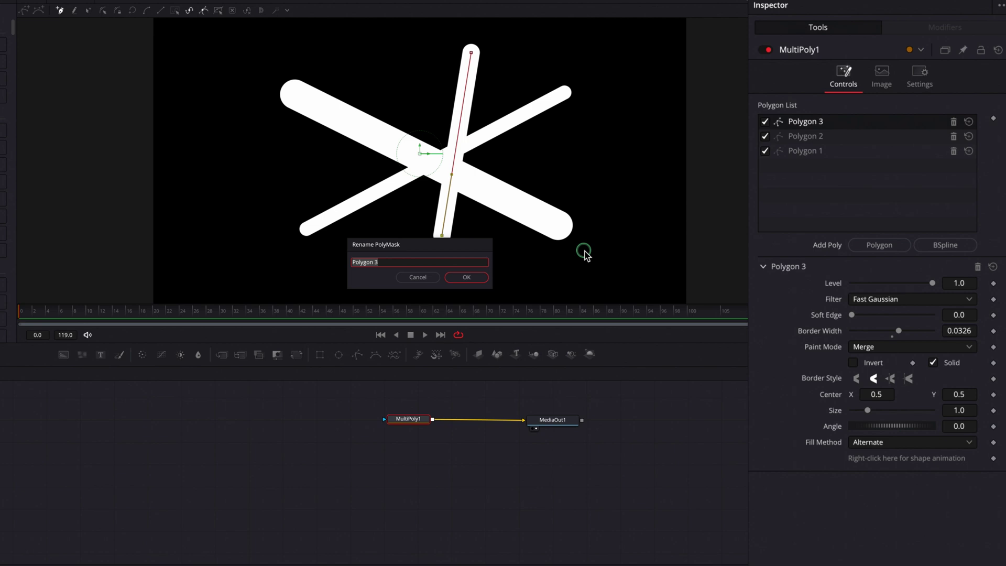
text(mask3)
key(Return)
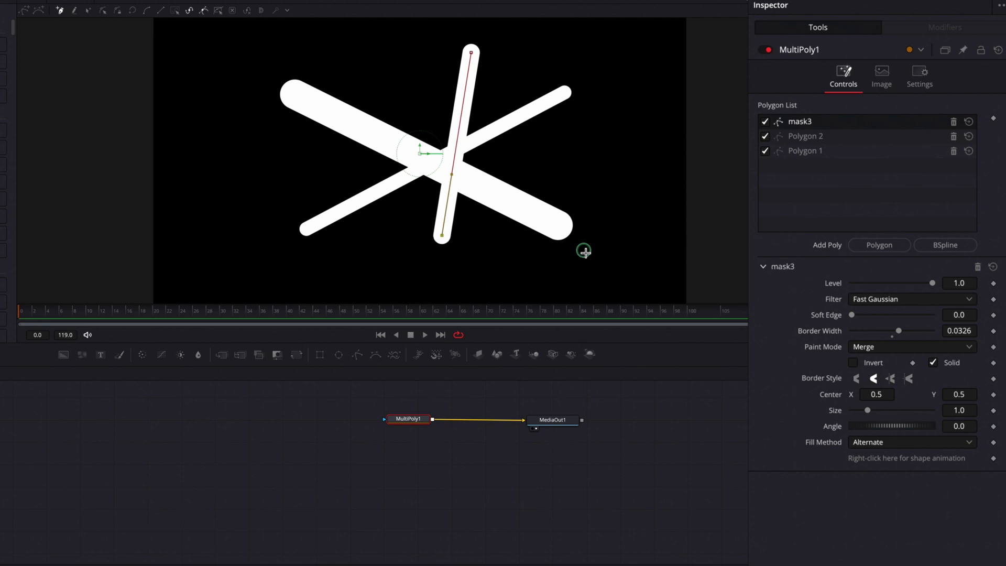
right_click(838, 136)
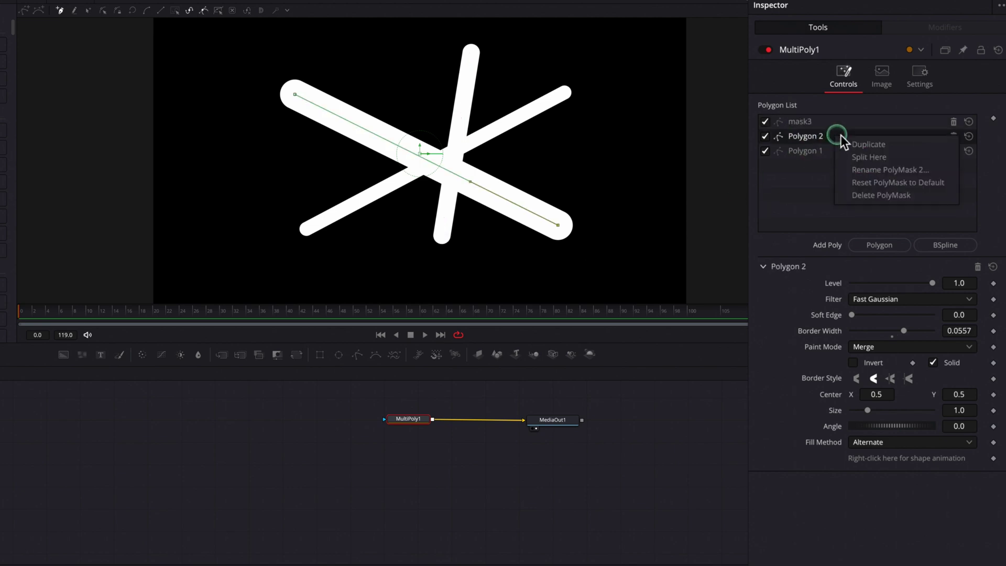
click(932, 170)
text(mask2)
key(Return)
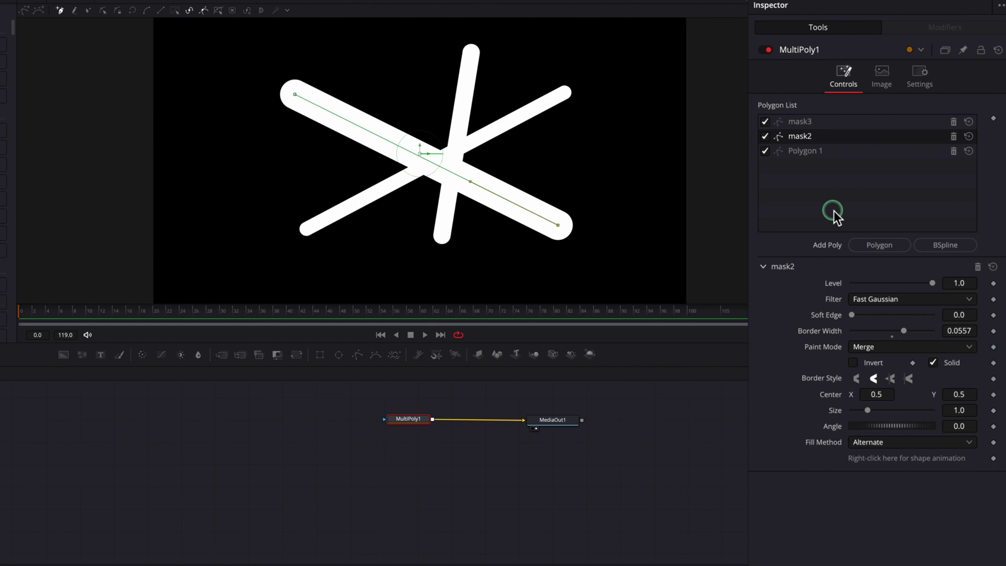
right_click(822, 153)
click(911, 184)
text(mask1)
key(Return)
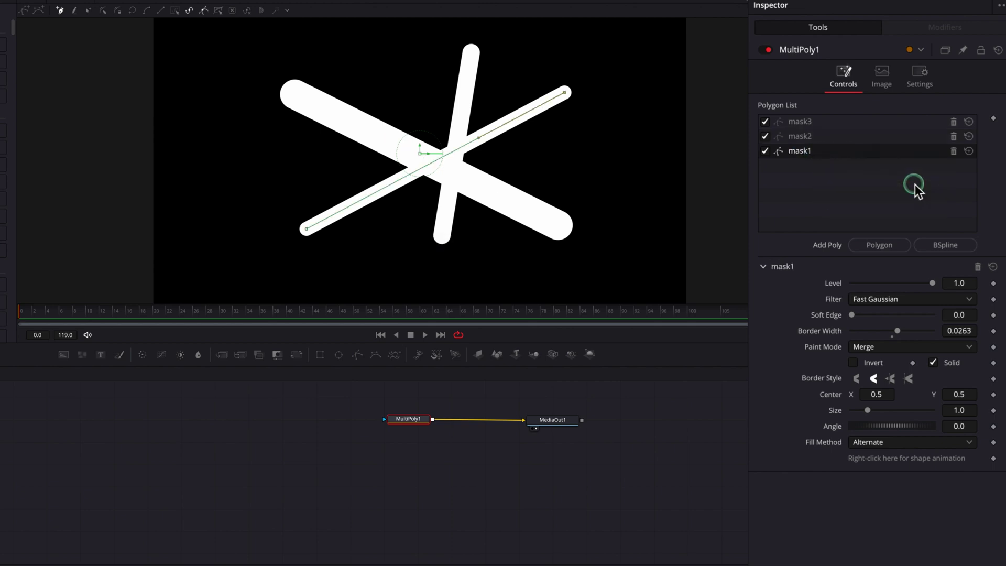
Step: Try moving mask3 to the end of the polygon list, and return it to the first position
drag(843, 122, 851, 156)
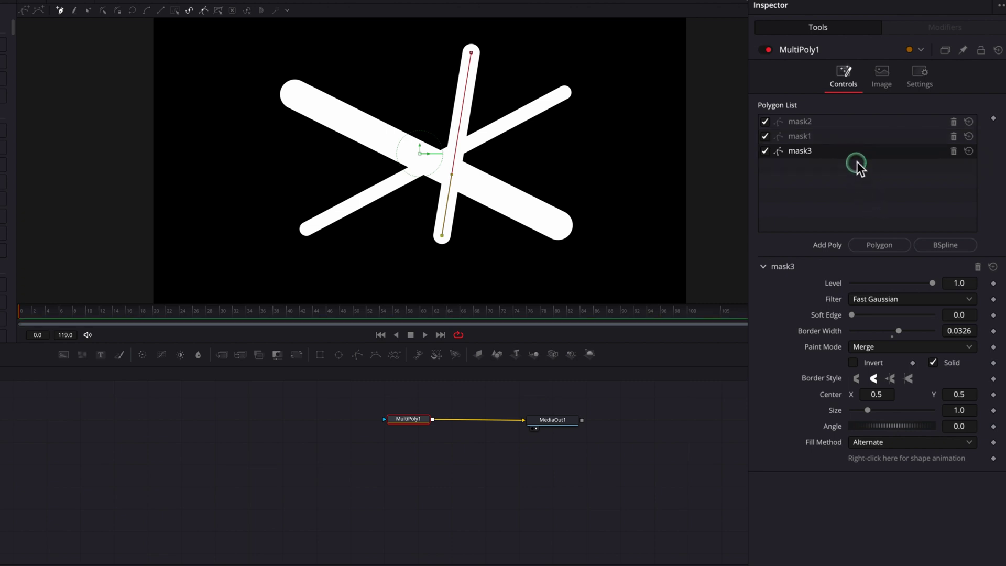
drag(854, 149, 847, 118)
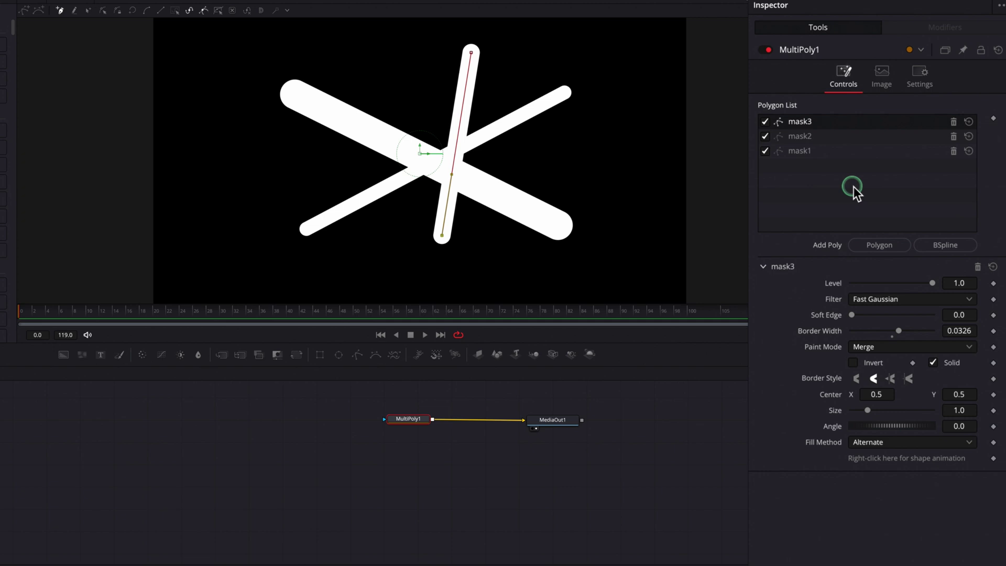
Step: Set the paint mode of mask2 to Multiply
click(848, 137)
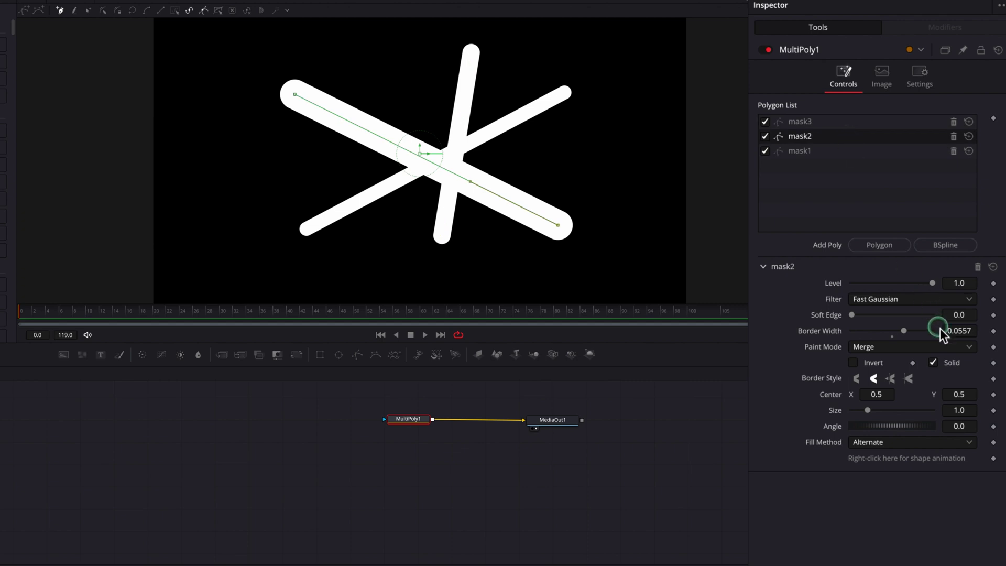
click(946, 345)
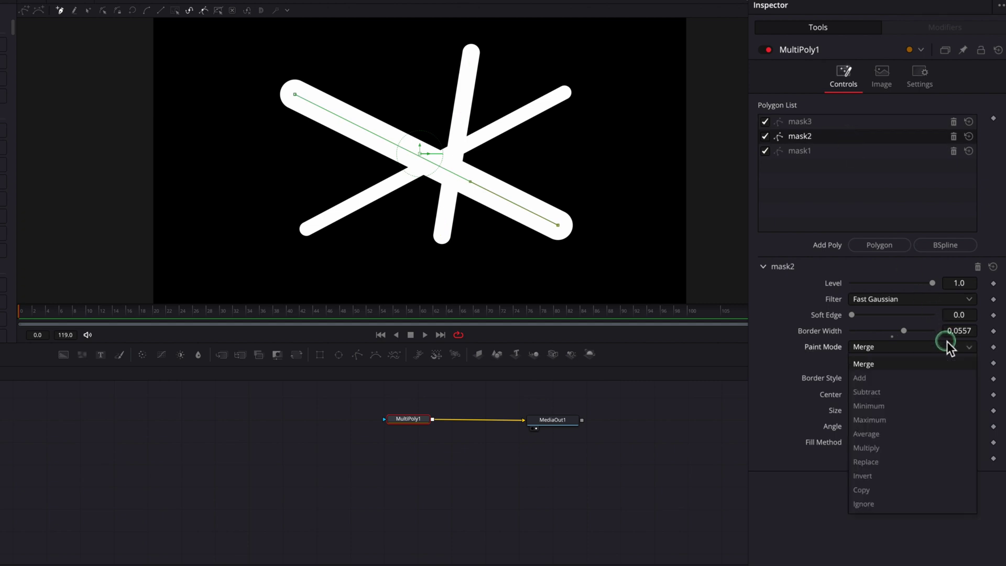
click(924, 447)
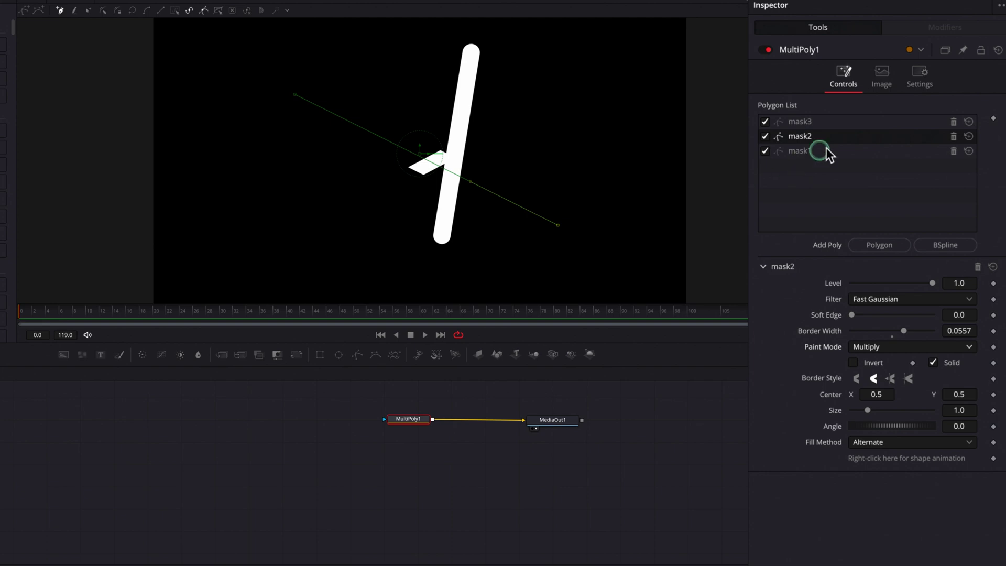
Step: Set the paint mode of mask3 to Multiply
click(854, 123)
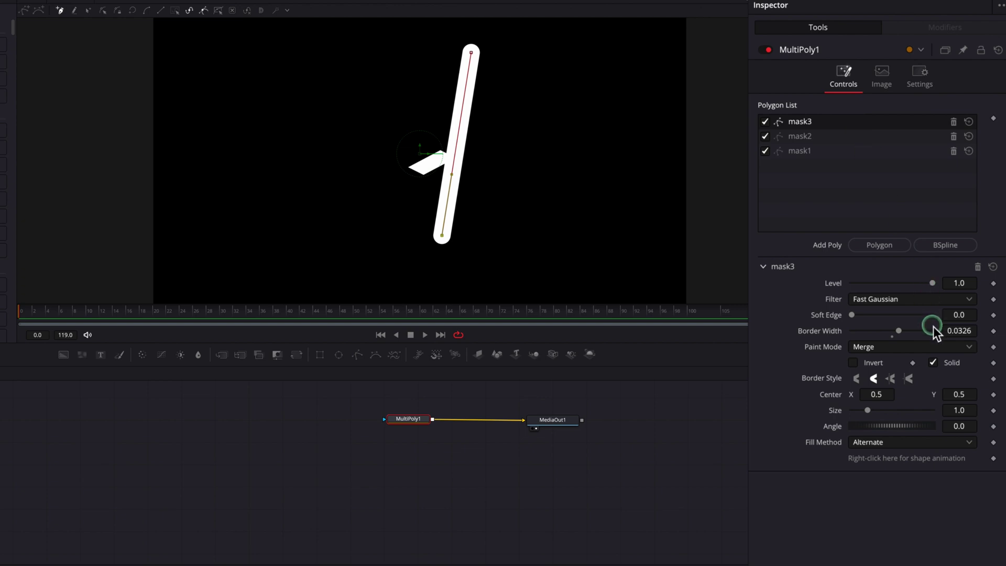
click(933, 346)
click(927, 449)
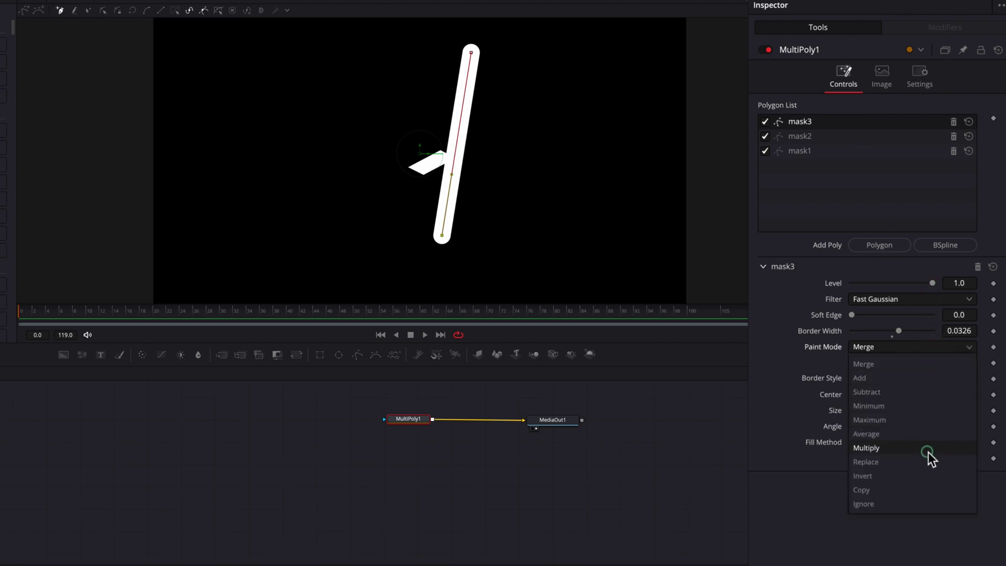
click(624, 293)
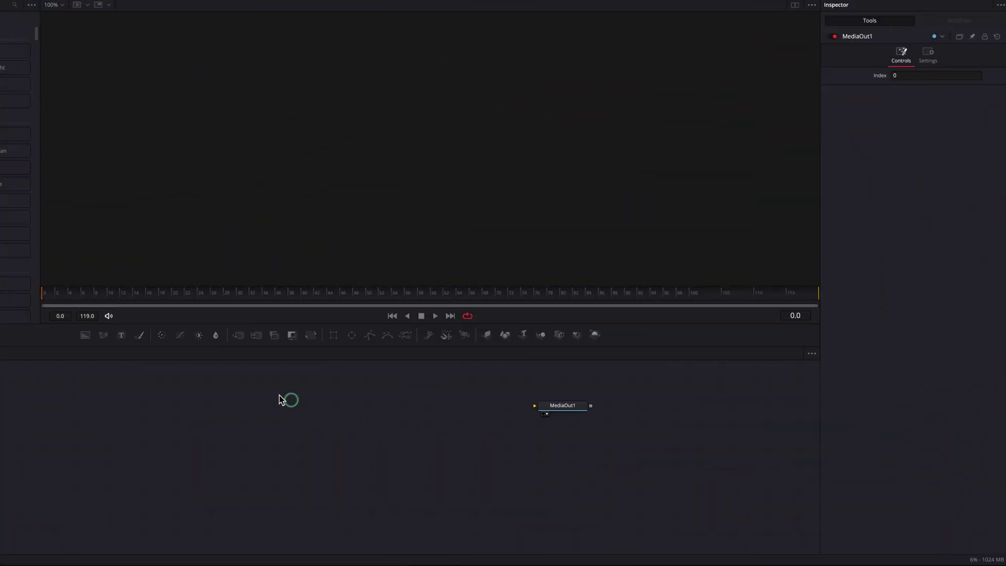
Step: Add a Text node connected to MediaOut1 and set its text to "20% 50% 80%"
click(121, 335)
drag(543, 461, 535, 405)
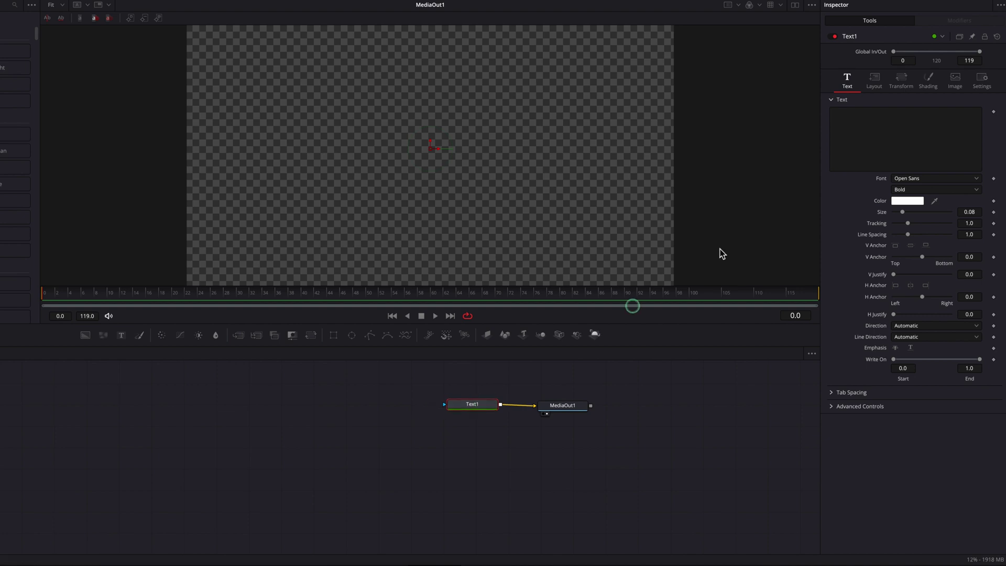
click(871, 124)
text(50% 80%)
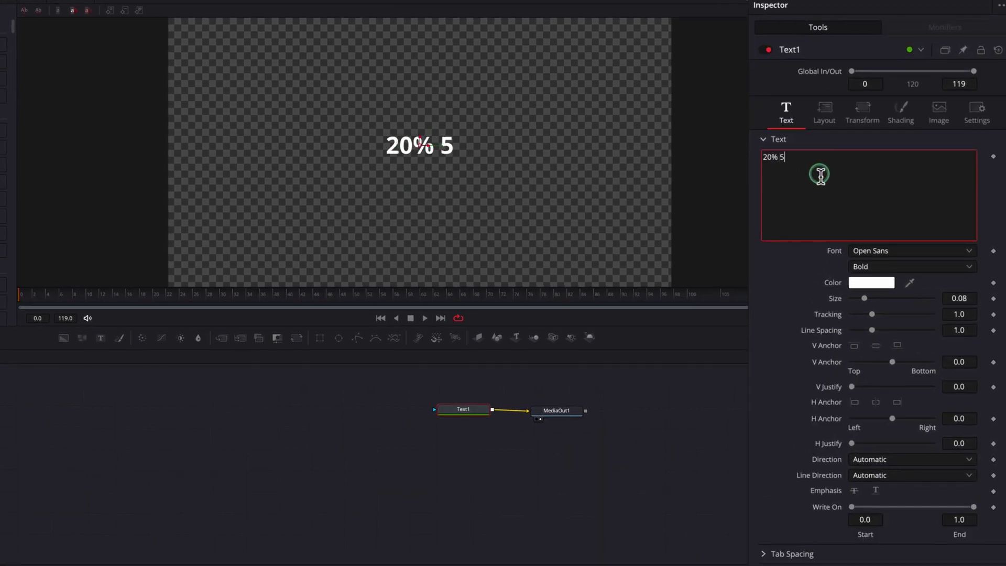
Step: Apply the Character Level Styling modifier to the text and open its settings
right_click(827, 162)
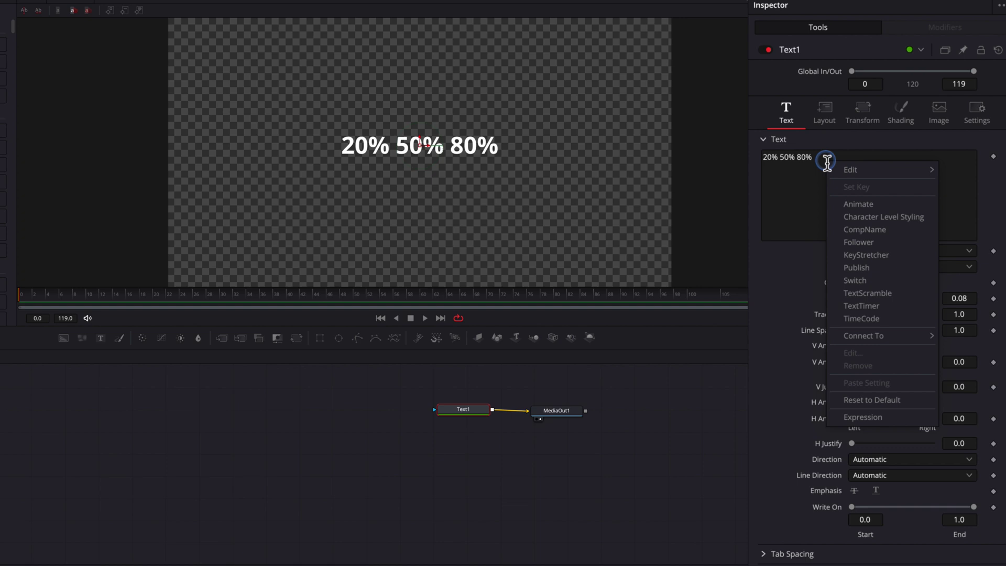
click(918, 218)
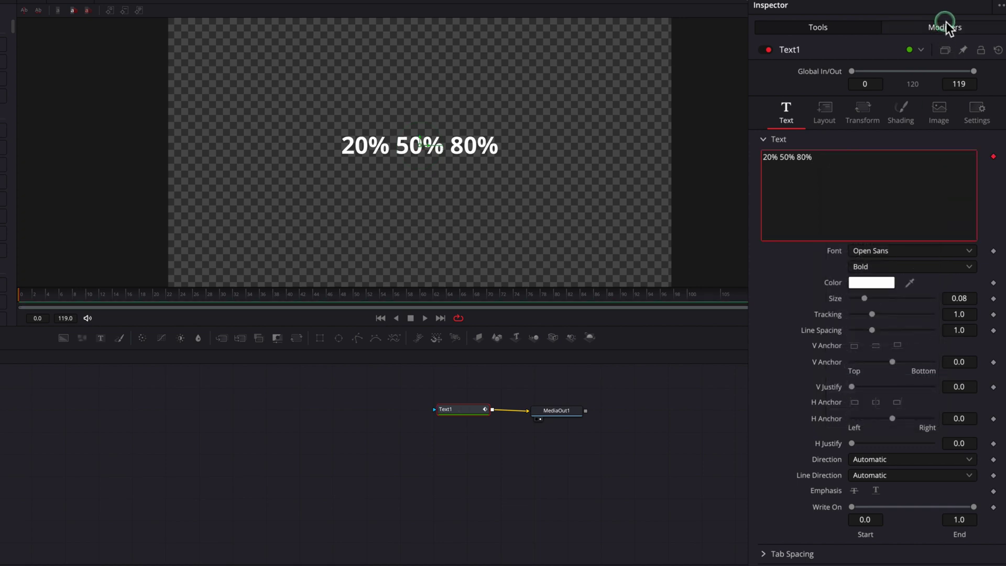
click(946, 27)
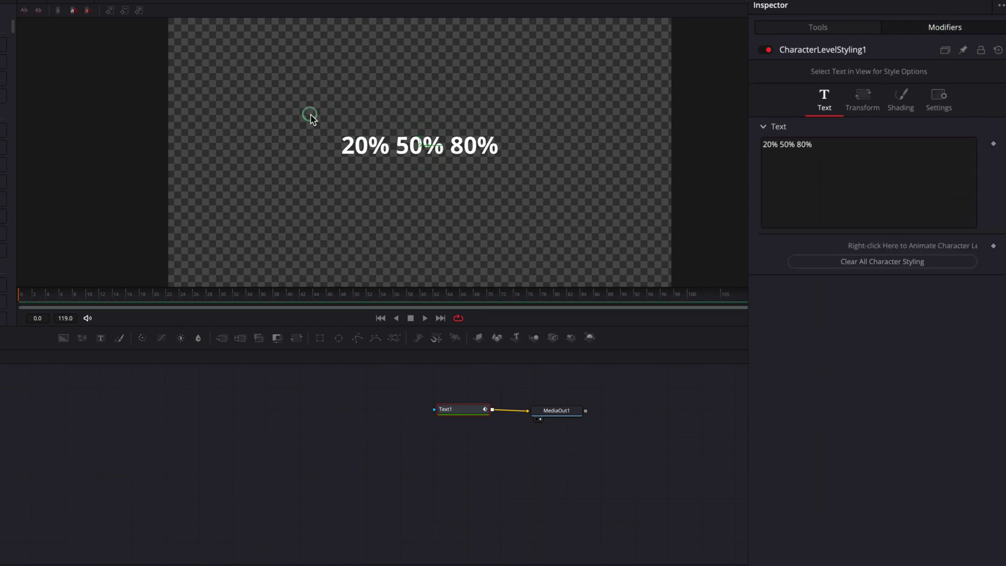
Step: Select the "20%" characters and set their transform offset to X -0.138 and Y 0.133
drag(310, 116, 388, 168)
click(862, 76)
drag(882, 153, 602, 161)
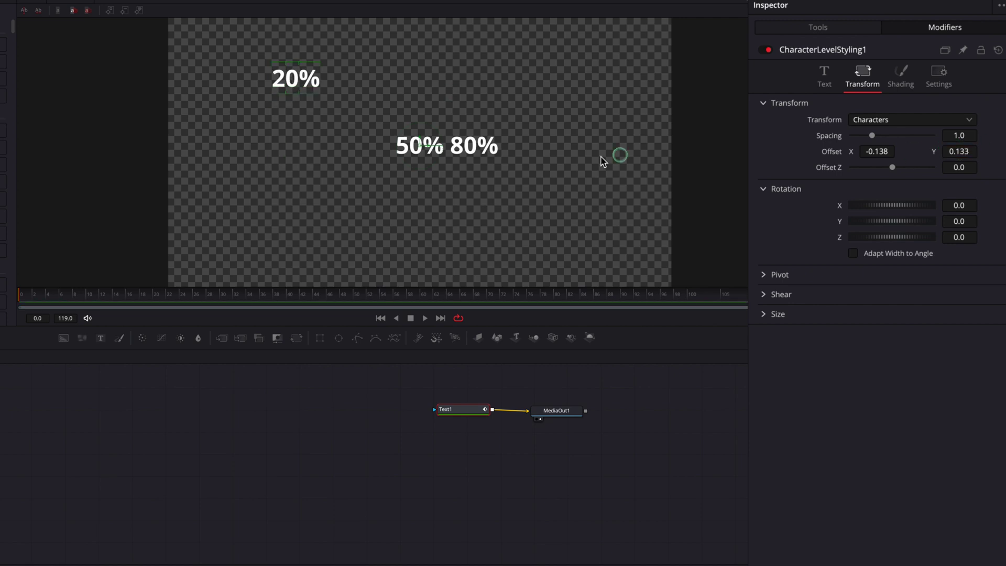
Step: Offset the "50%" characters by Y -0.078 and the "80%" characters by X 0.198 and Y 0.072
drag(373, 116, 448, 178)
drag(961, 150, 916, 147)
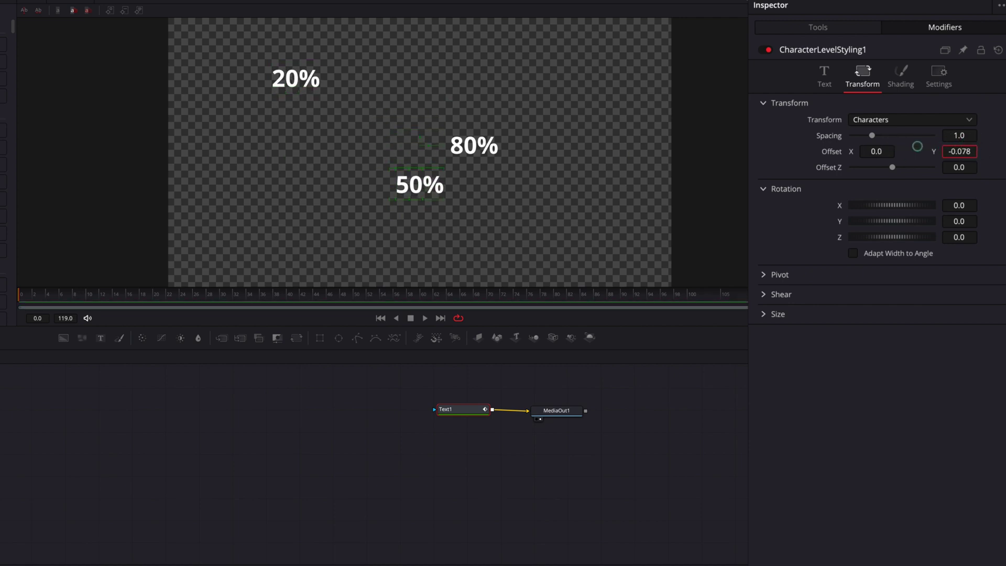
drag(435, 112, 518, 174)
drag(883, 153, 614, 336)
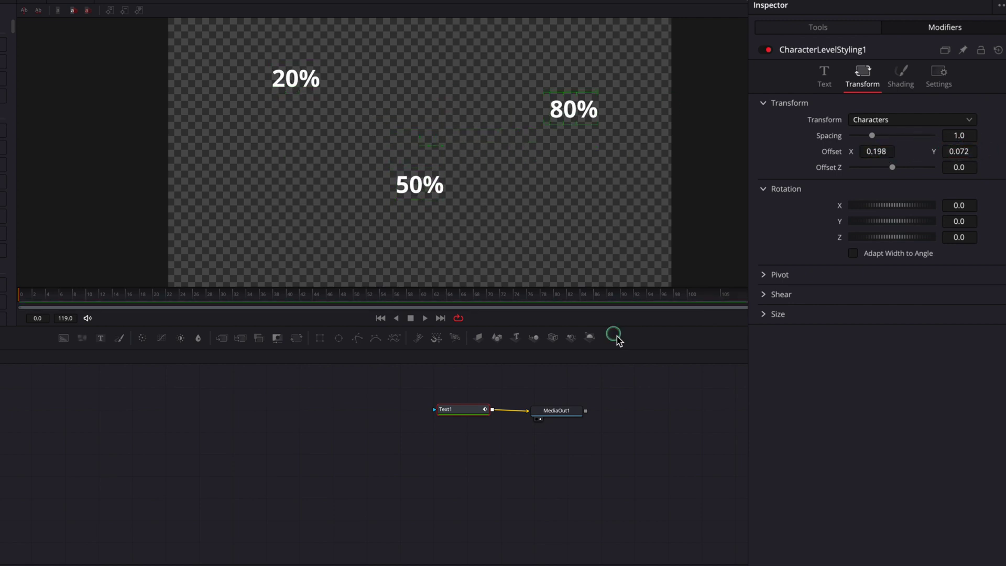
Step: Add a MultiPoly node and connect it to Text1 as its effect mask
click(630, 386)
drag(396, 339, 376, 407)
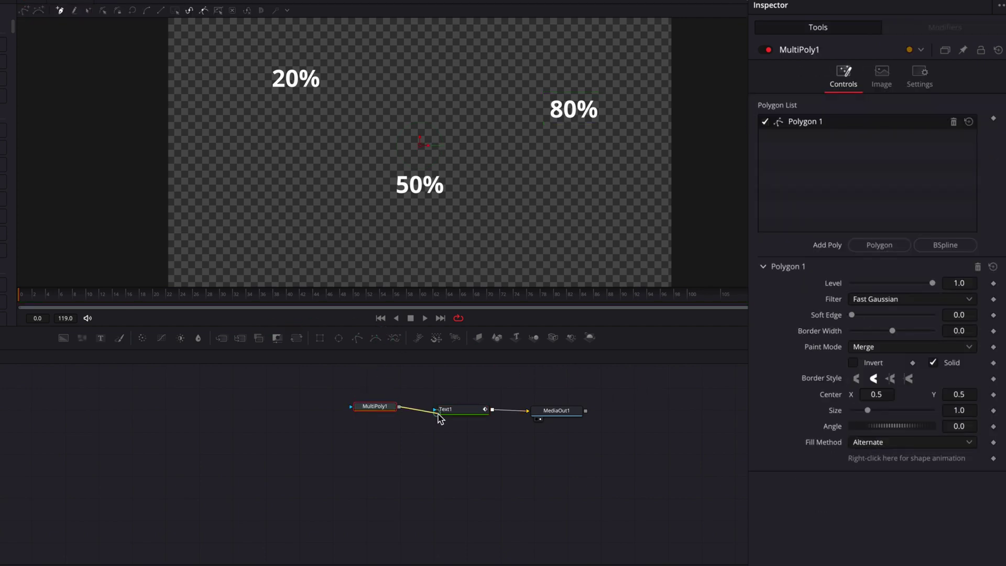
drag(439, 417, 445, 415)
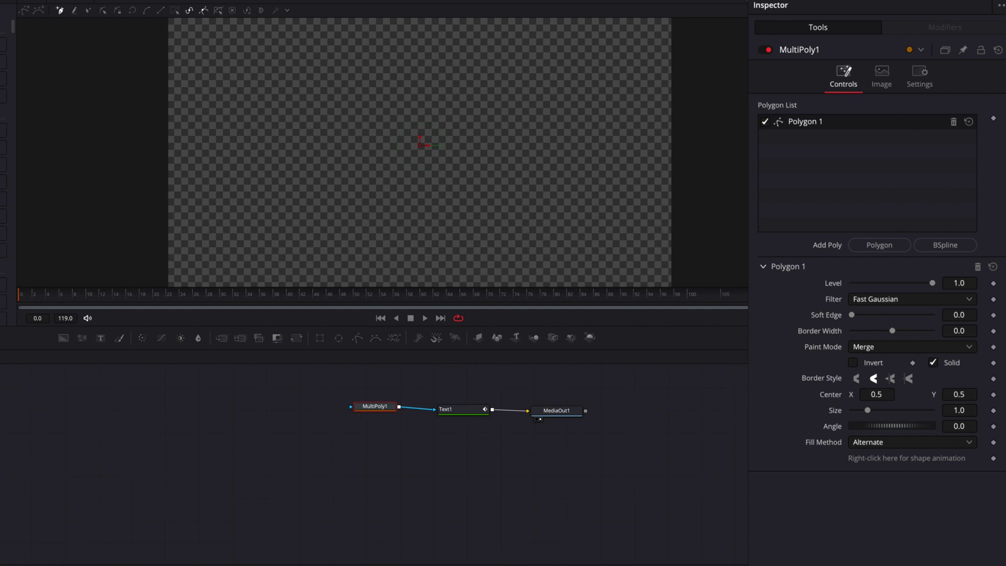
Step: Draw a closed rectangular mask around the "20%" text, inverting Polygon 1 for drawing and turning the inversion off once it is closed
click(853, 362)
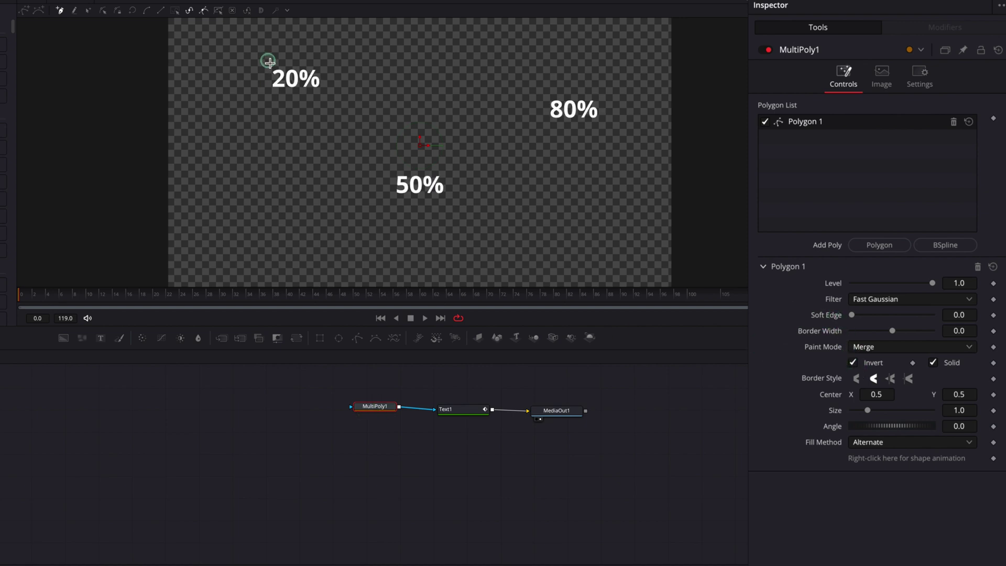
click(266, 90)
click(328, 90)
click(328, 61)
click(267, 63)
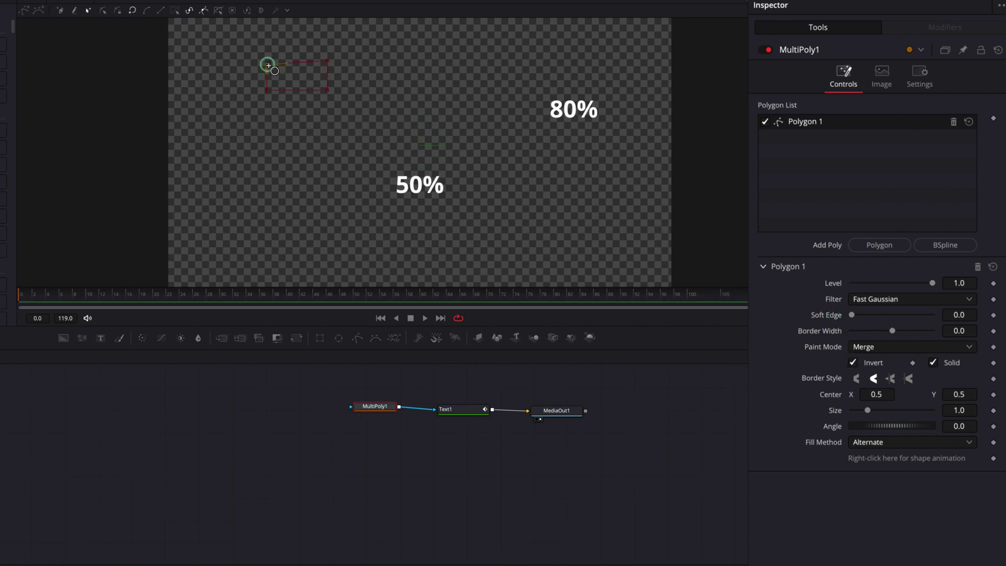
click(852, 362)
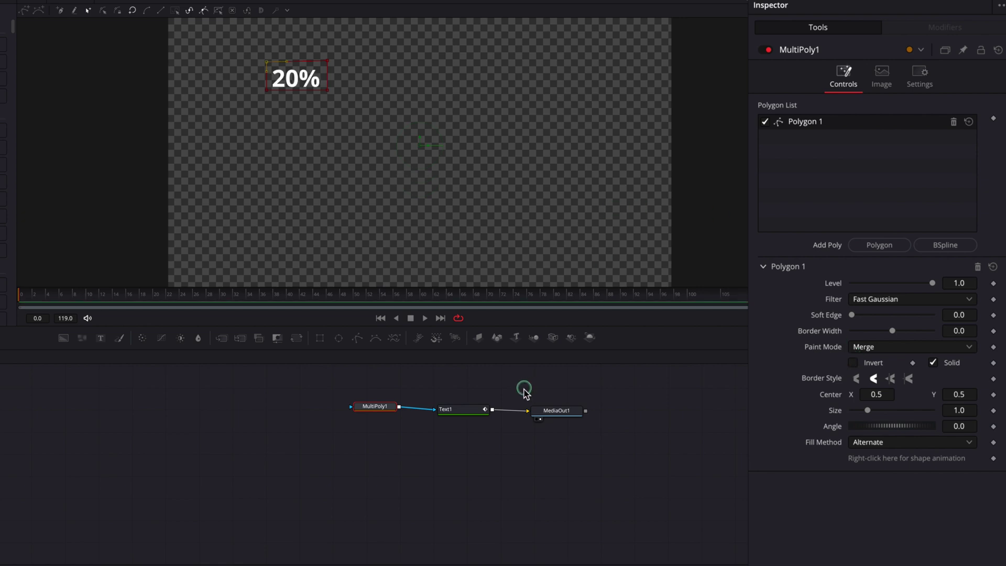
Step: Duplicate Polygon 1 and move the copy over the "50%" text, centered at about X 0.743, Y 0.126
right_click(859, 120)
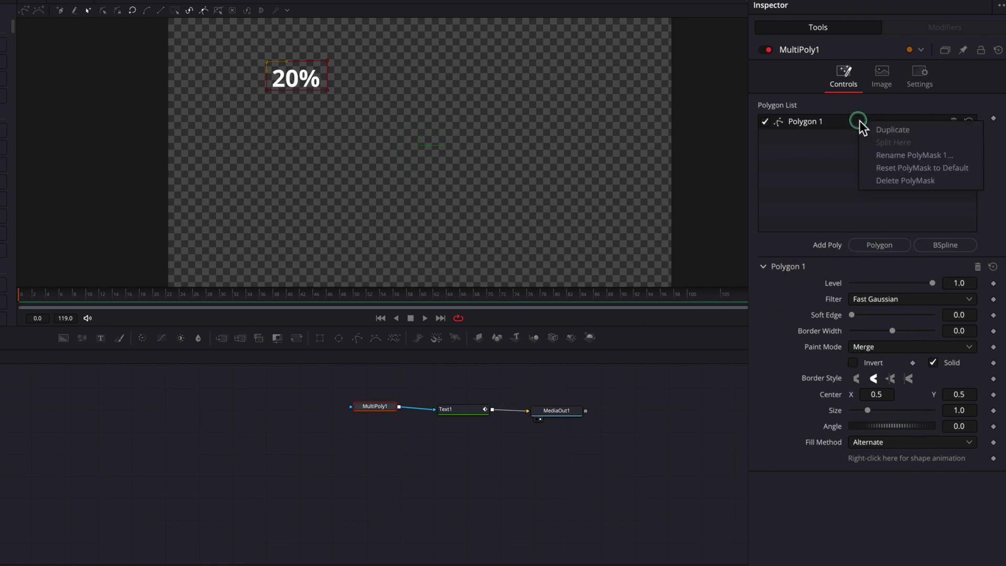
click(898, 130)
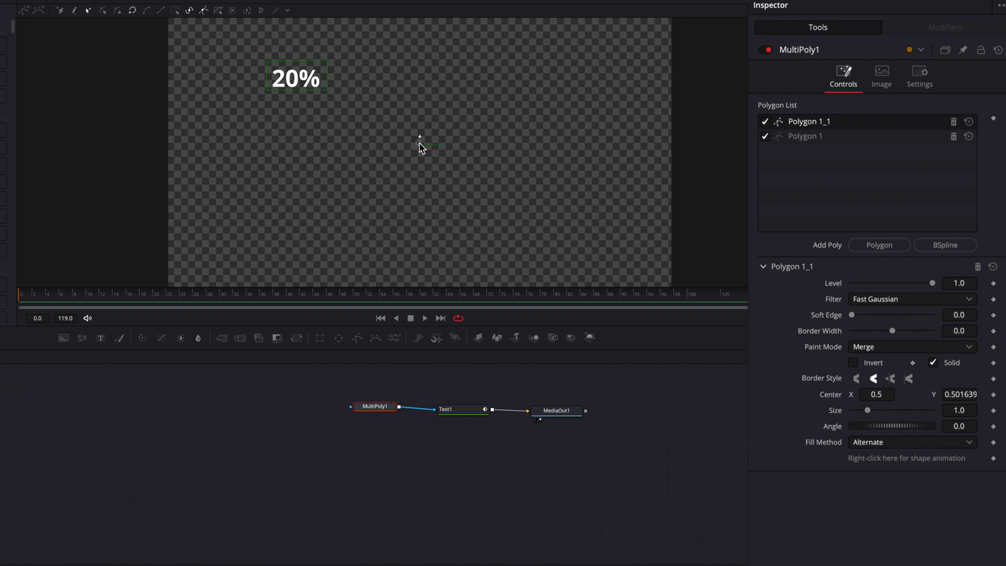
drag(417, 146, 533, 259)
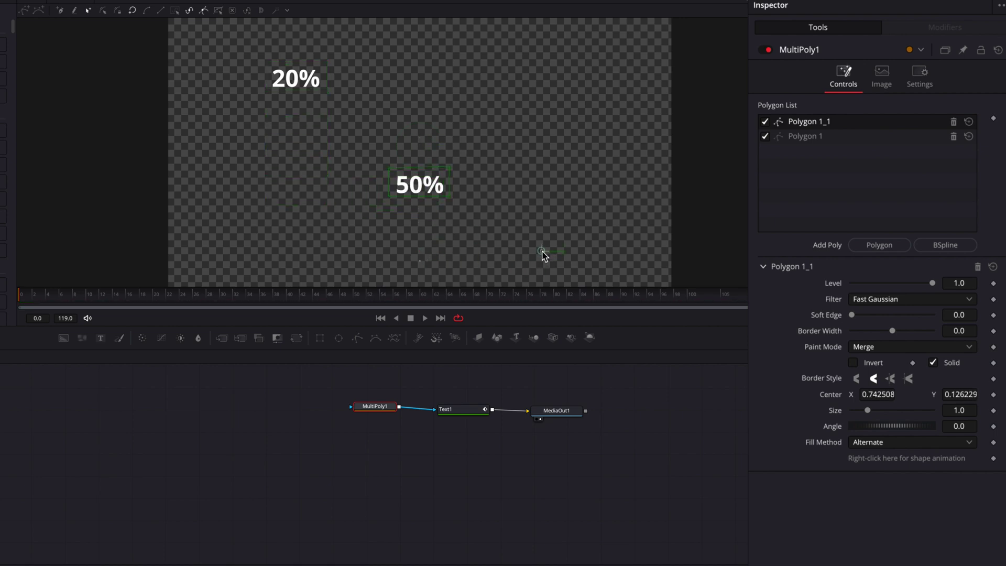
Step: Duplicate Polygon 1_1 and move the copy over the "80%" text, centered at about X 1.047, Y 0.393
right_click(853, 123)
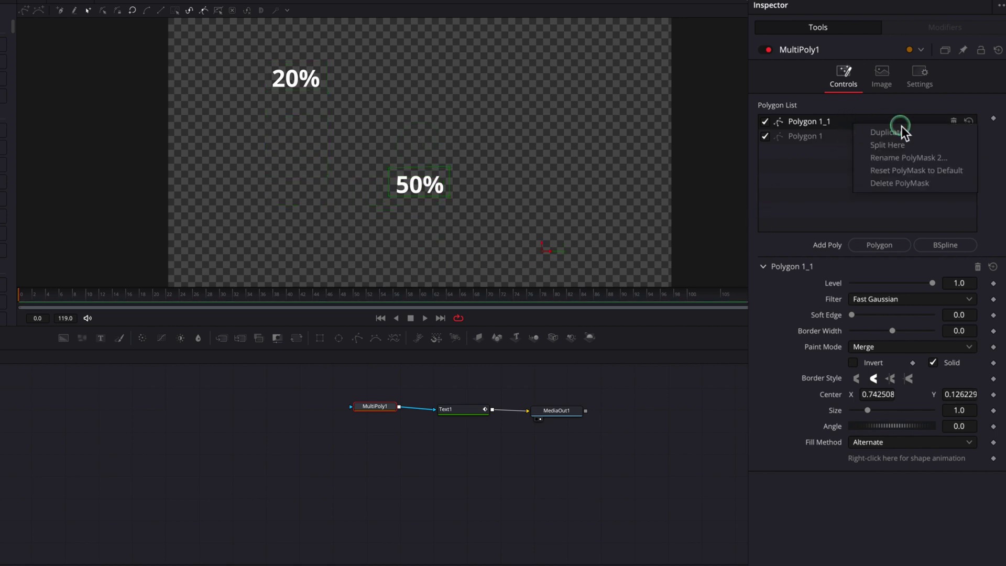
click(908, 131)
drag(543, 251, 695, 176)
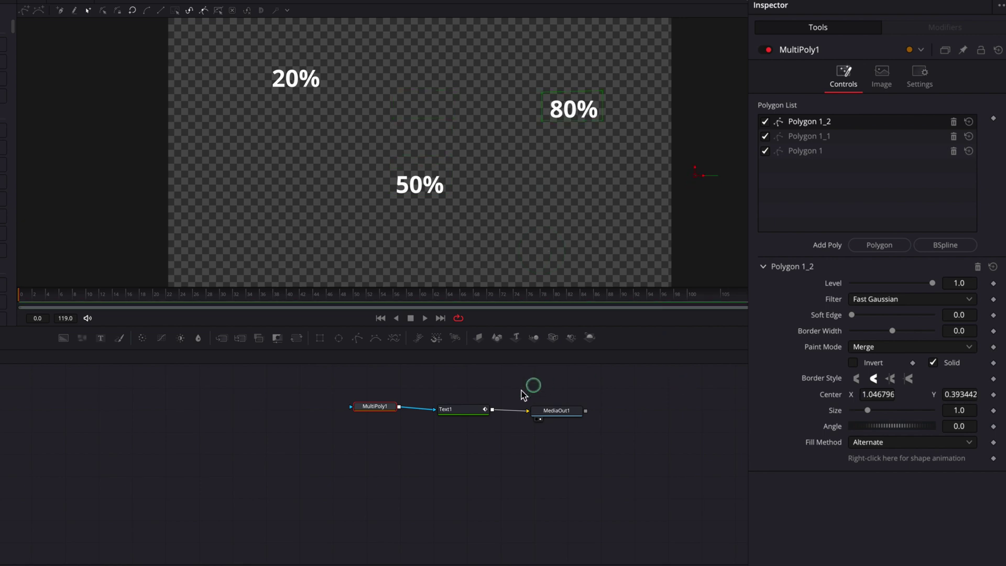
Step: Keyframe the layout Center Y of Text1 from 0.405 at frame 0 to 0.511 at frame 10
click(459, 408)
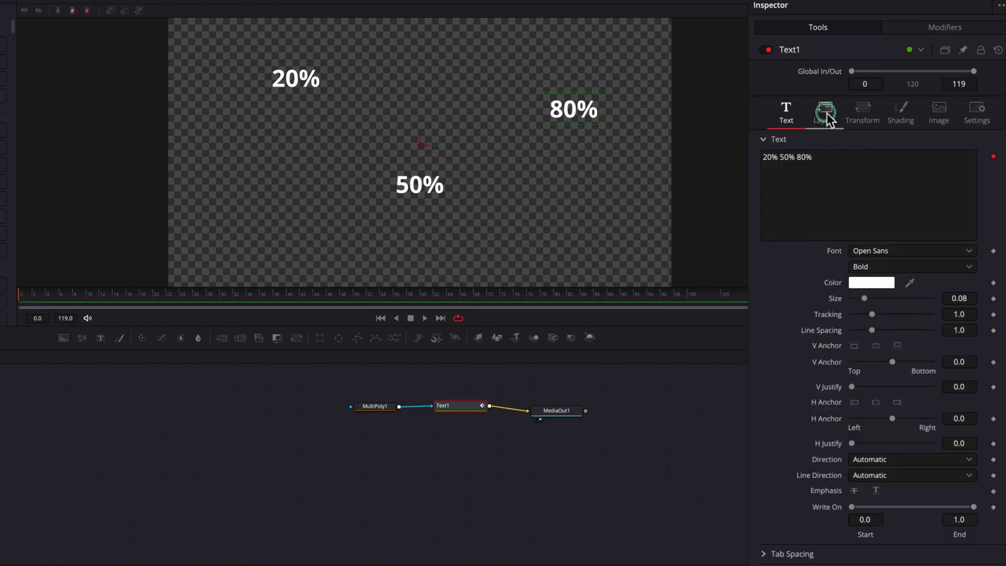
click(826, 113)
click(992, 172)
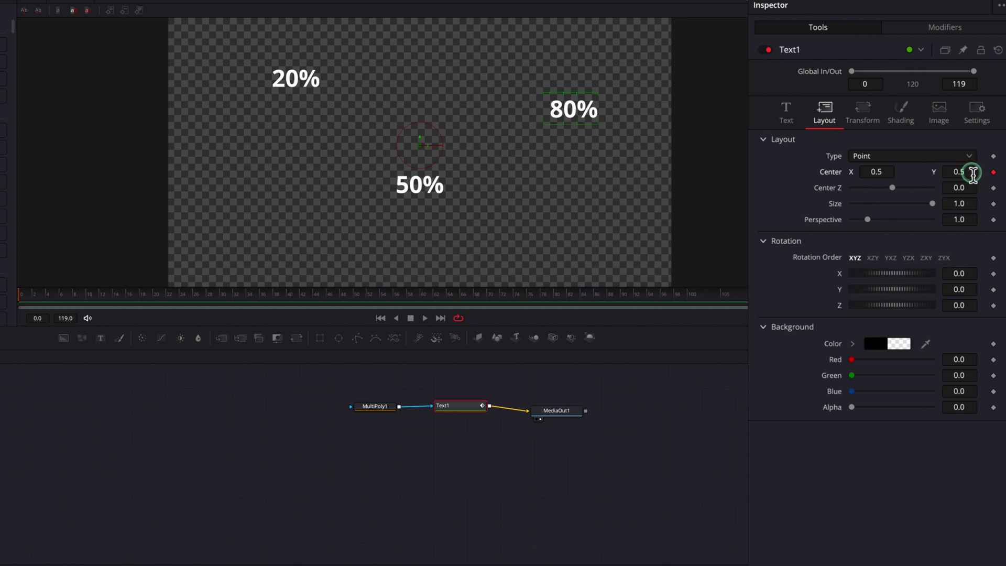
drag(973, 174, 910, 186)
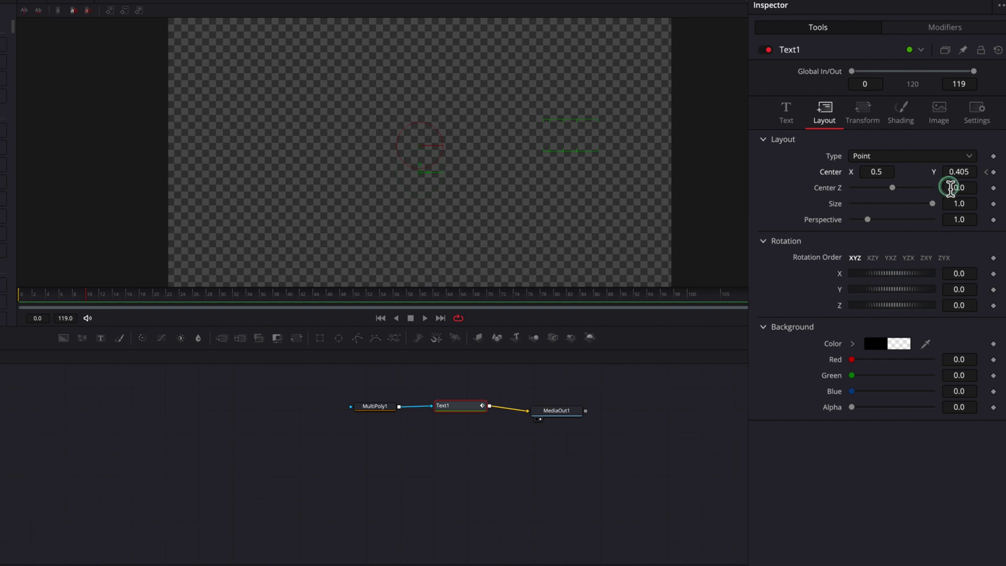
drag(961, 172, 1000, 172)
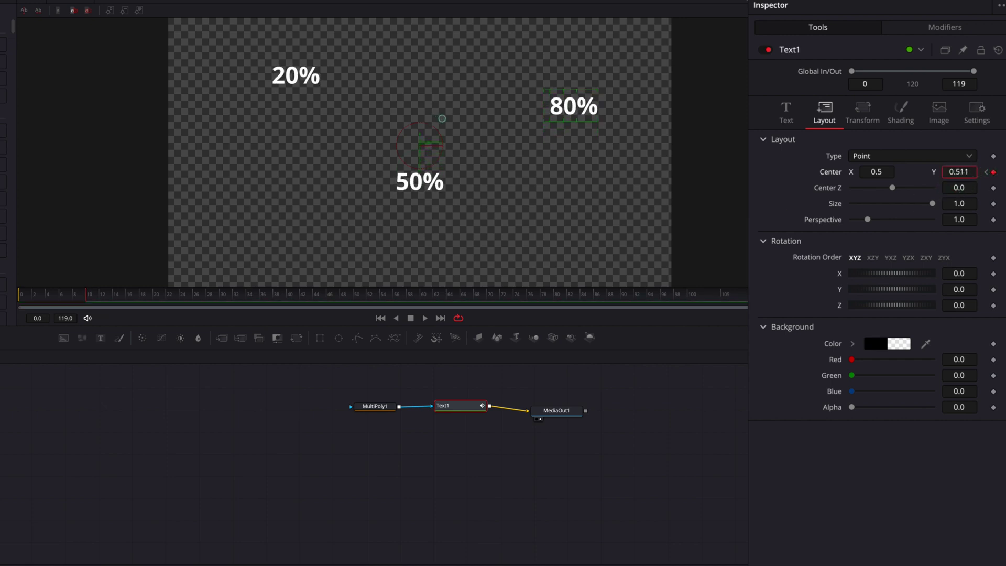
Step: Play the text reveal from the first frame, and reset the layout Center of Text1 to its default
drag(49, 298, 21, 298)
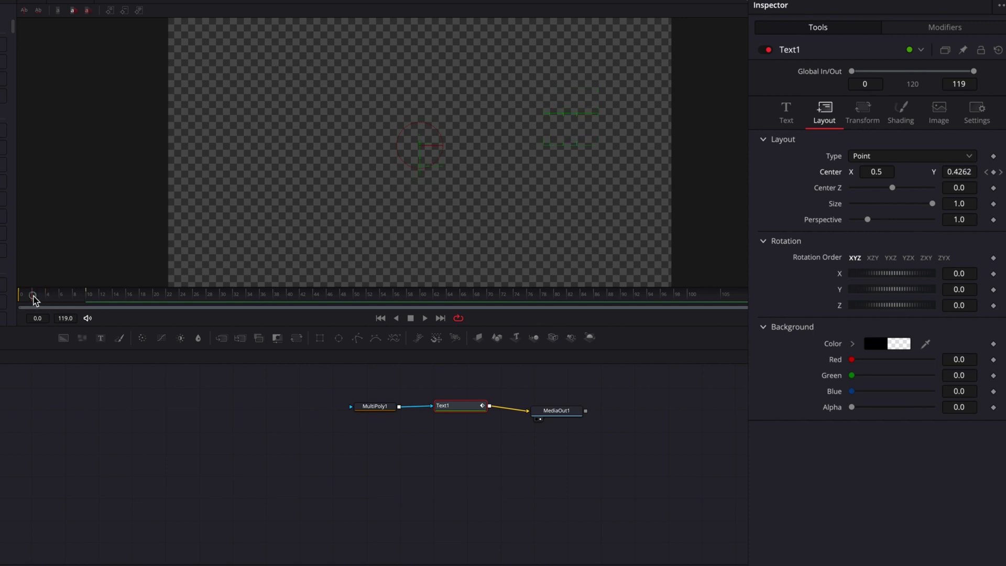
click(448, 471)
key(space)
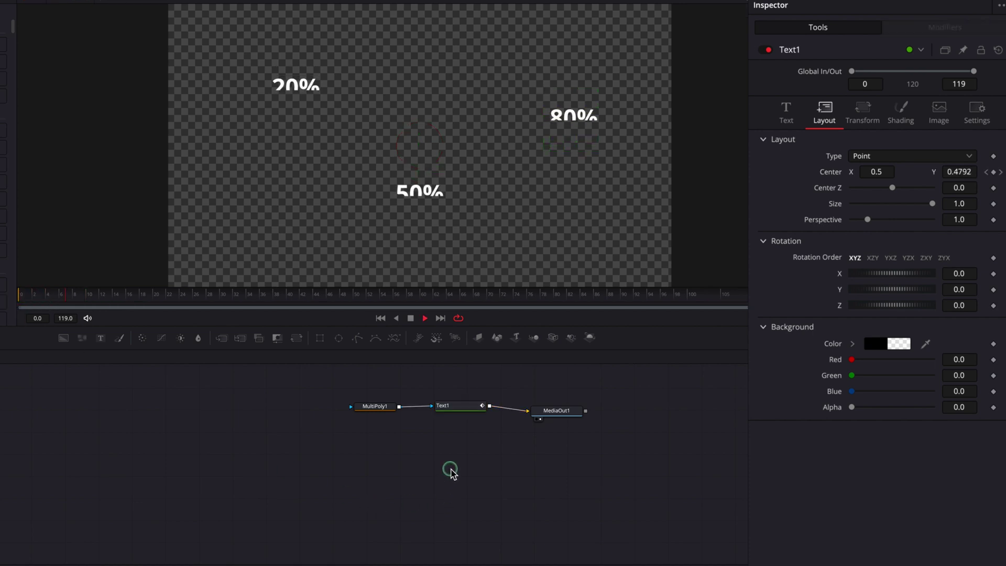
drag(74, 295, 20, 296)
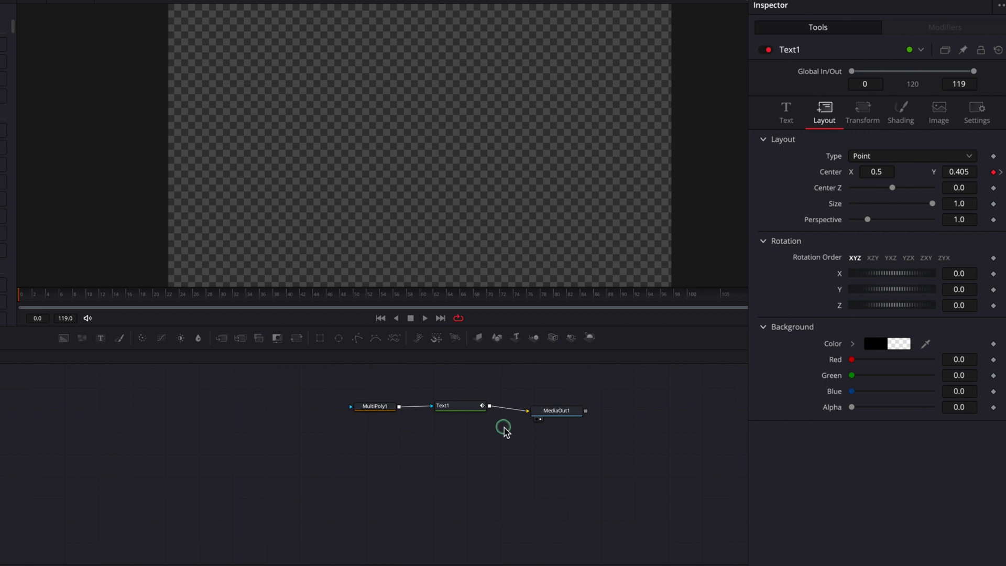
key(space)
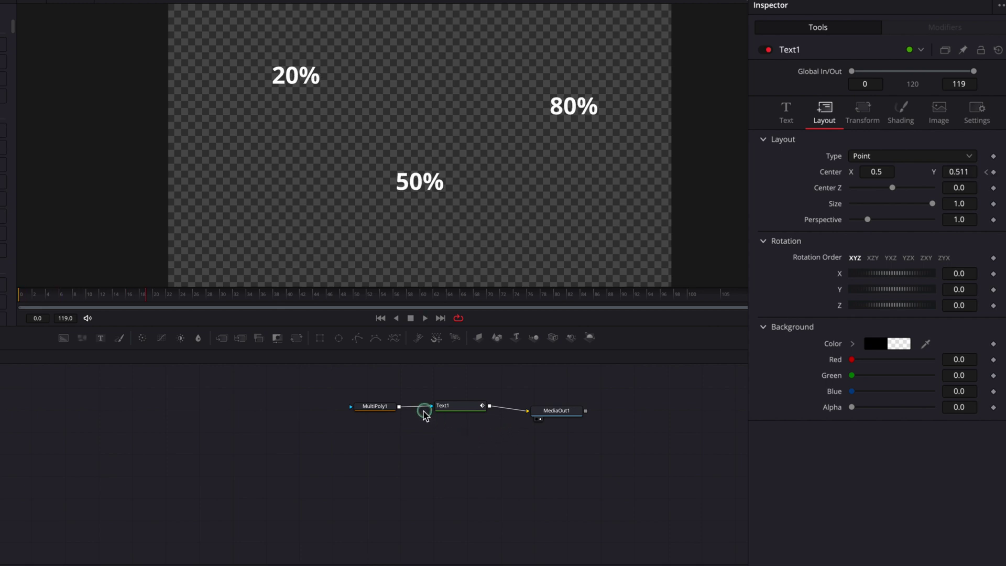
double_click(830, 171)
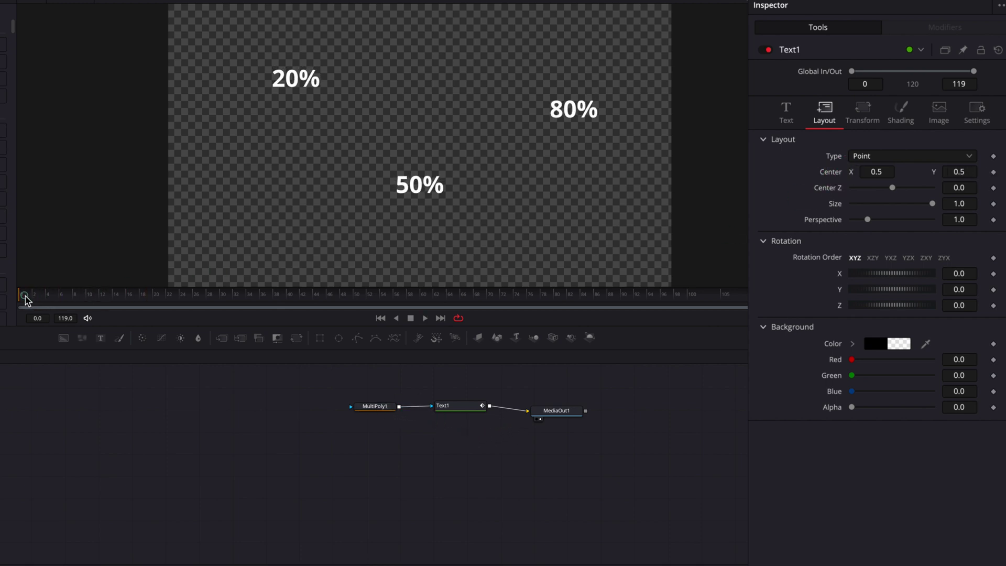
Step: Apply a Follower modifier to the text inside the CharacterLevelStyling1 modifier of Text1
click(792, 108)
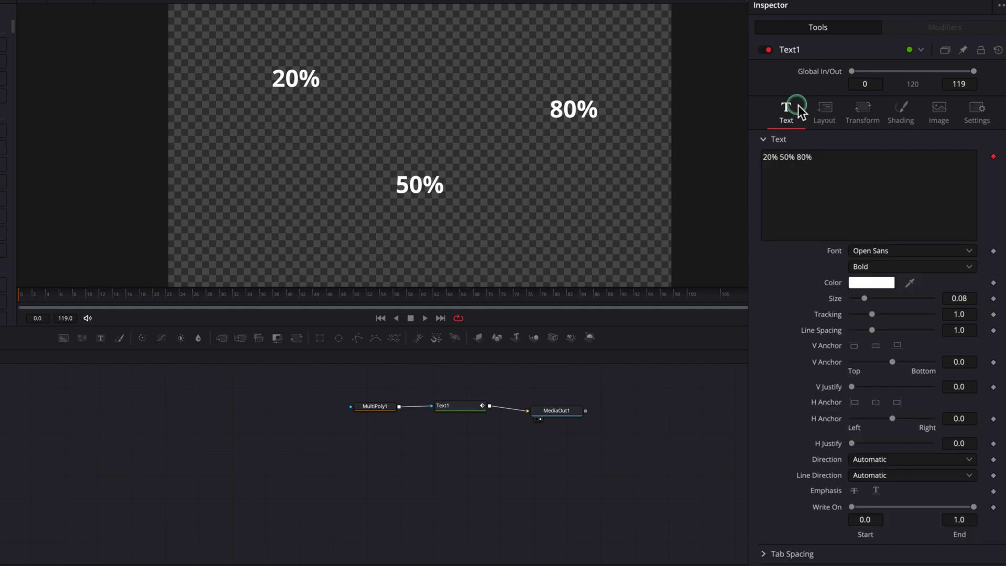
click(445, 407)
click(902, 110)
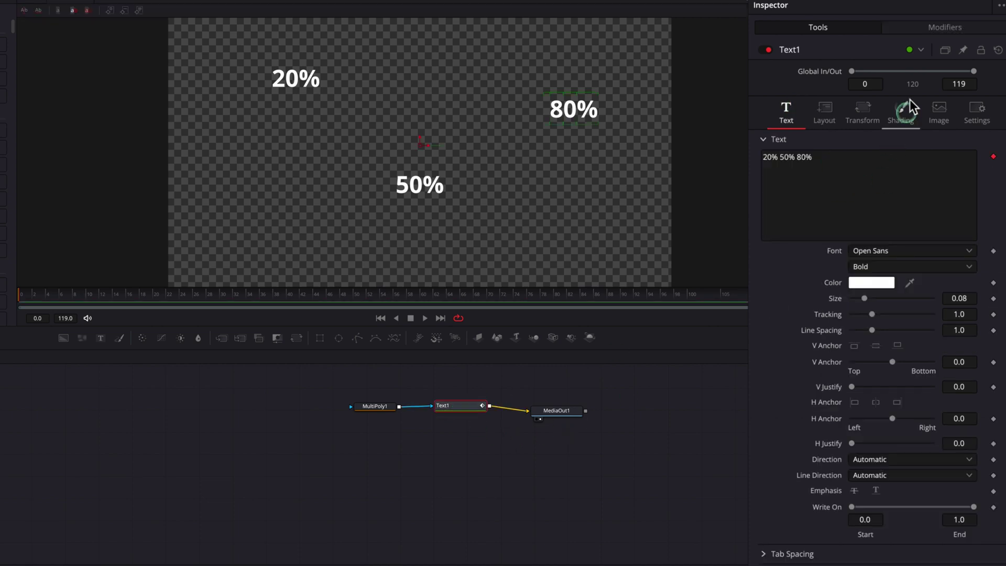
click(937, 30)
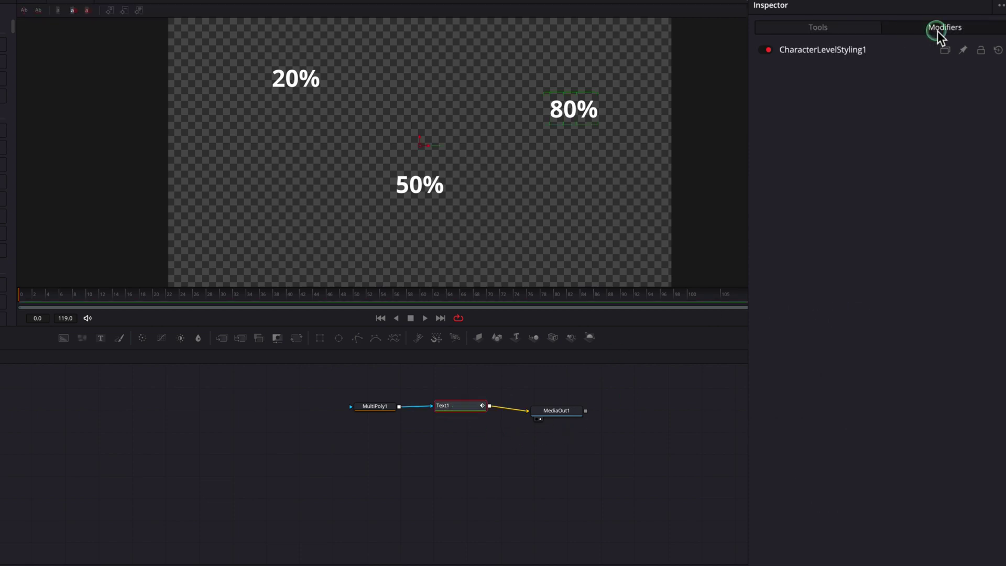
click(905, 50)
click(823, 77)
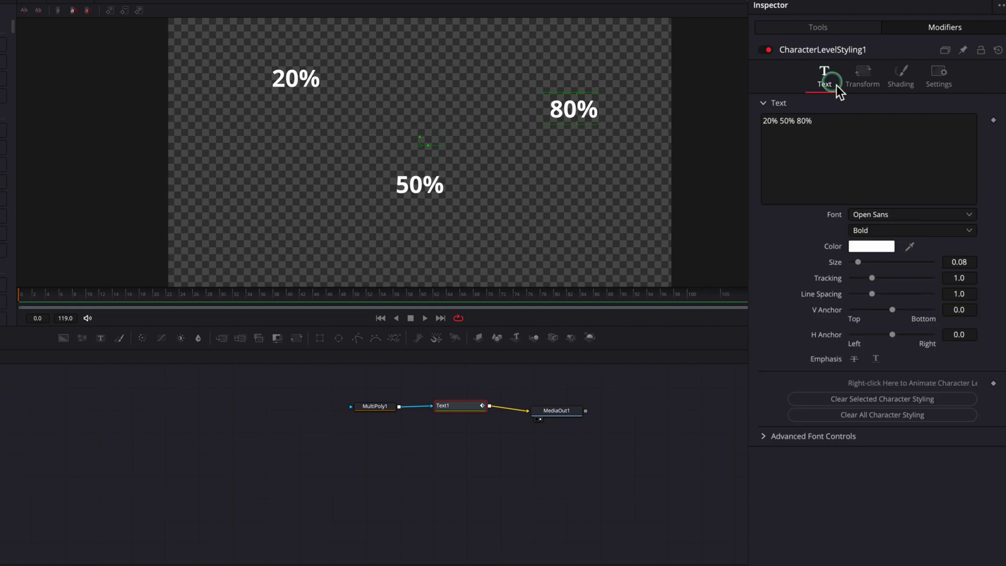
right_click(855, 124)
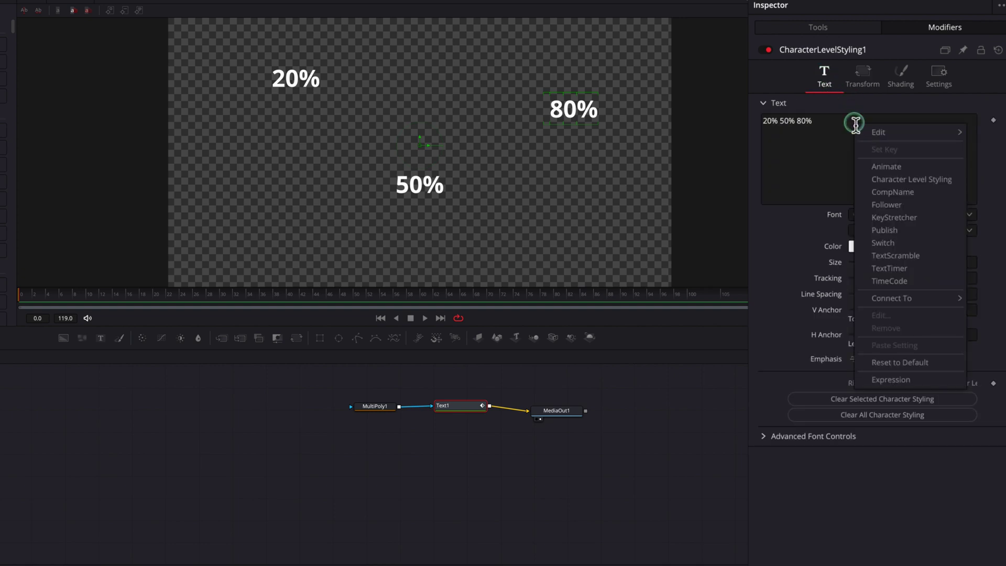
click(926, 206)
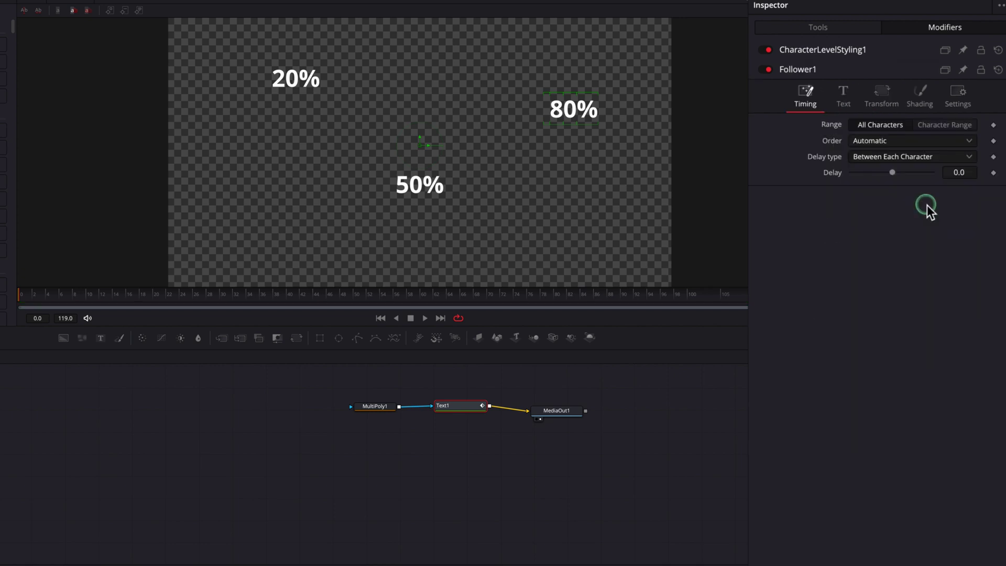
Step: Set the Follower delay between characters to 1 and its transform mode to Words
click(973, 173)
text(1)
key(Return)
click(882, 92)
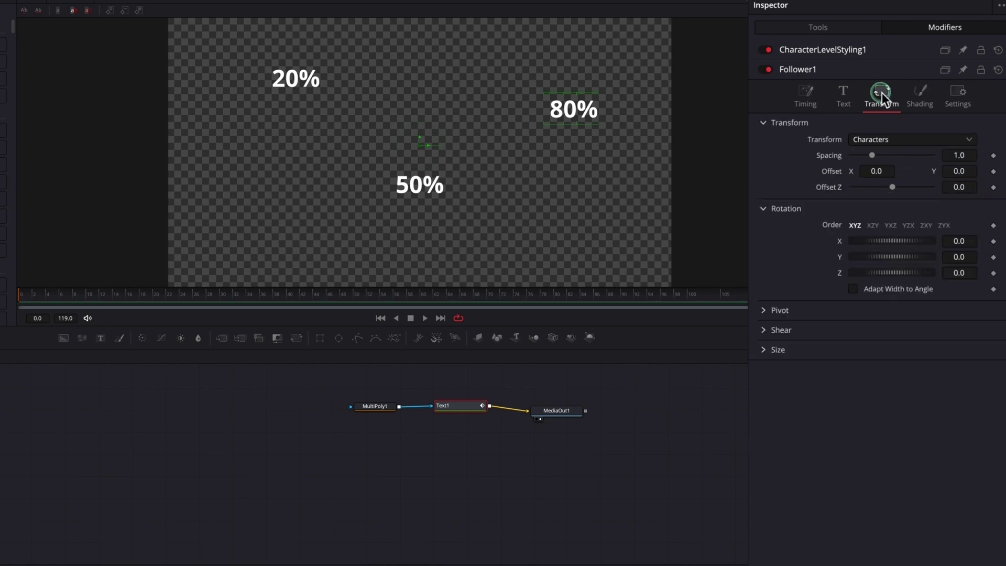
click(922, 141)
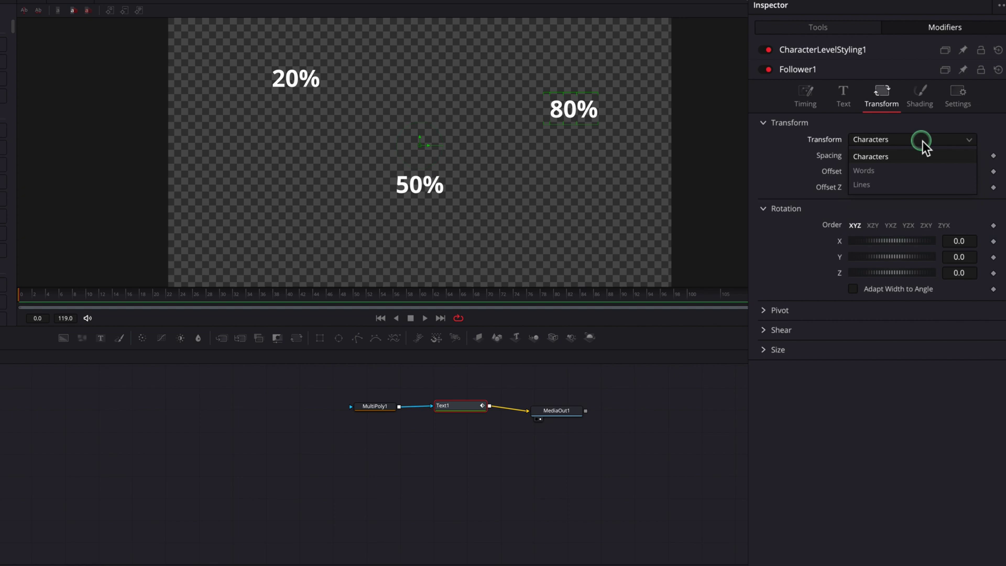
click(923, 171)
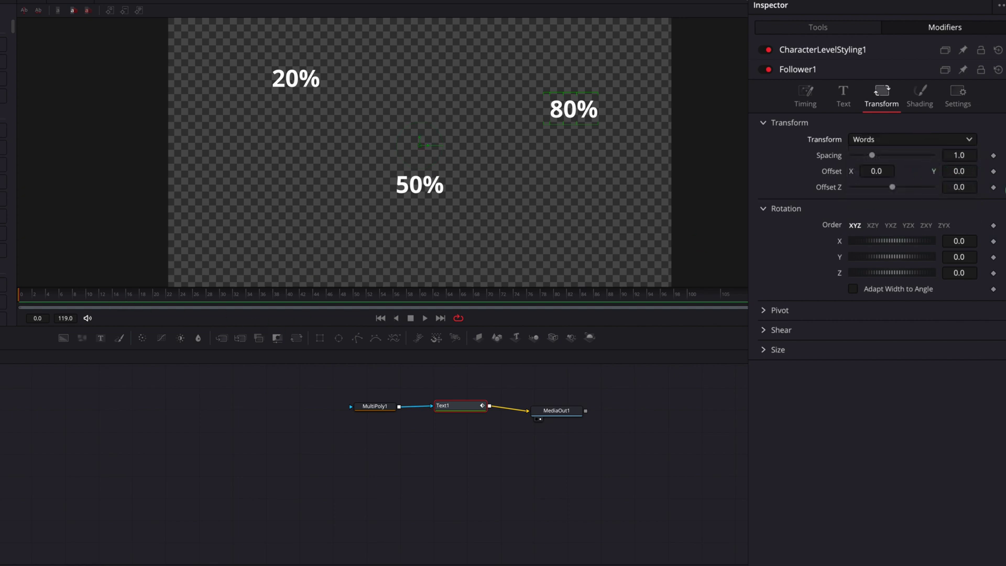
Step: Animate the Follower1 word Offset, setting keyframes with X and Y at 0.0 at frames 0 and 10
right_click(998, 178)
click(1004, 186)
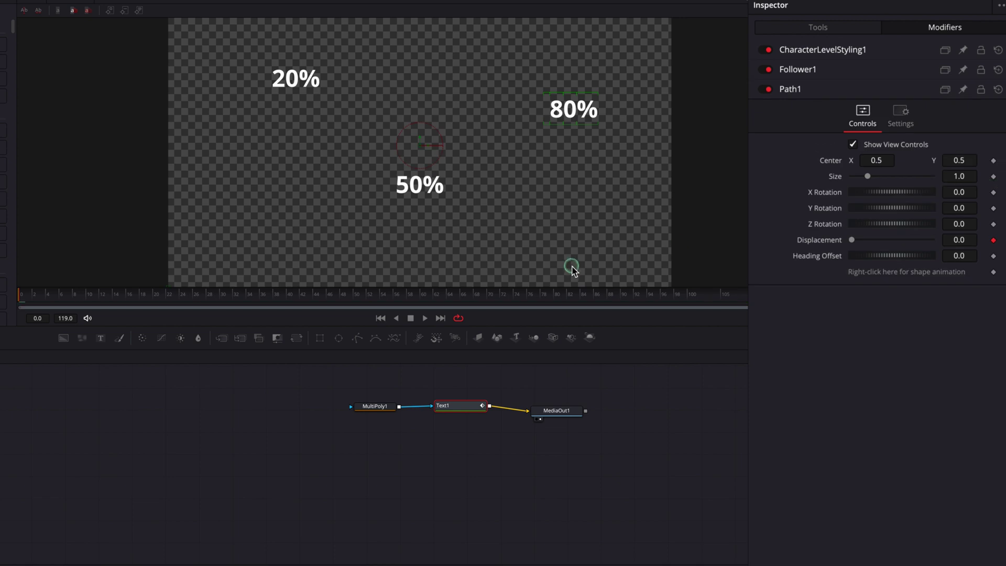
click(910, 69)
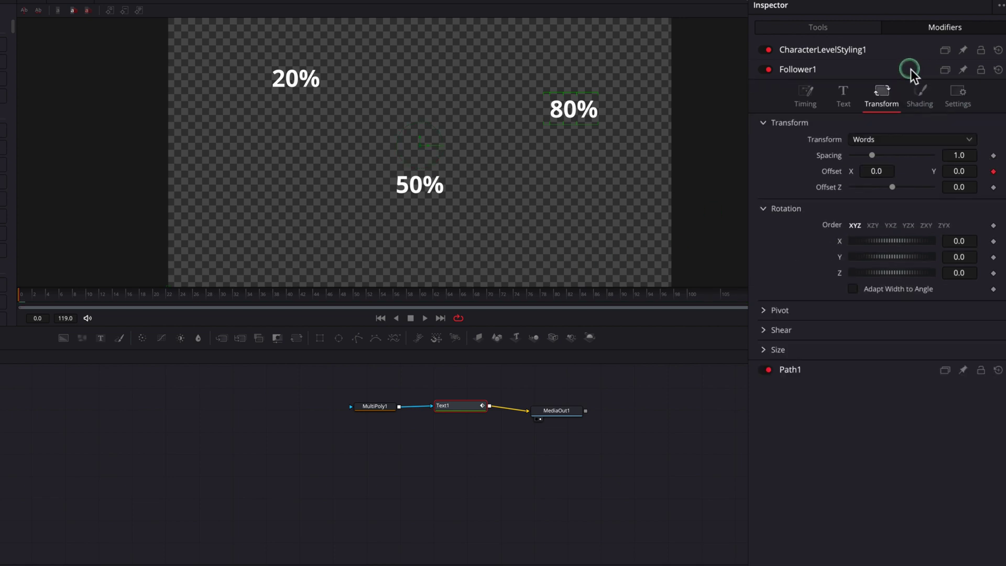
drag(129, 301, 138, 301)
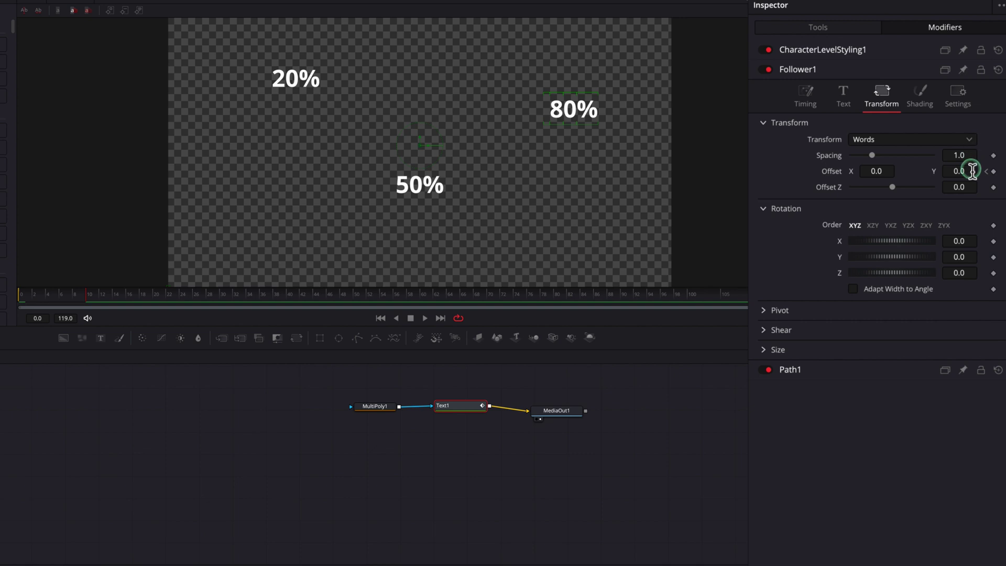
click(991, 172)
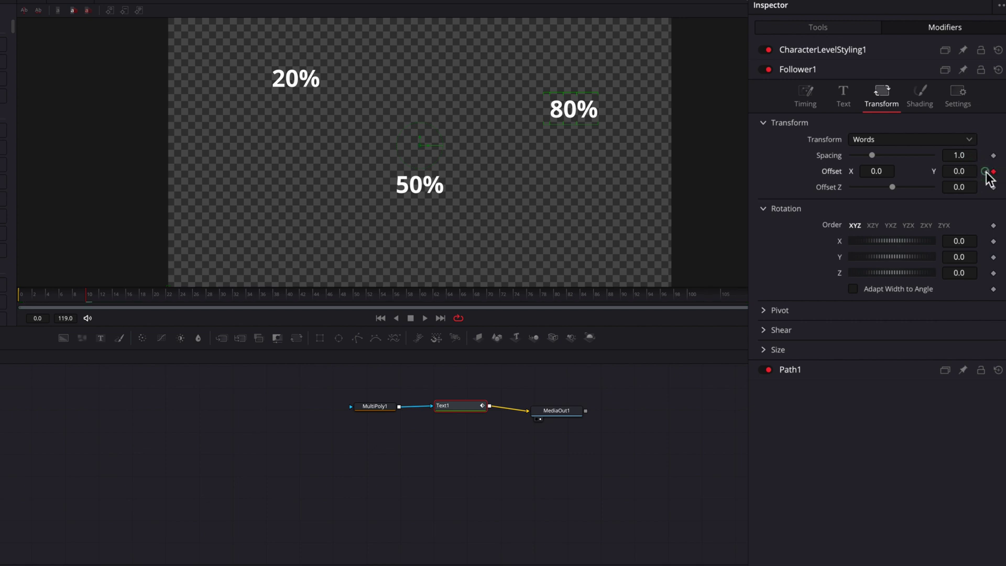
Step: Lower the Follower1 word Offset Y below zero at frame 0, play the staggered reveal, and return to the first frame
drag(957, 168, 947, 167)
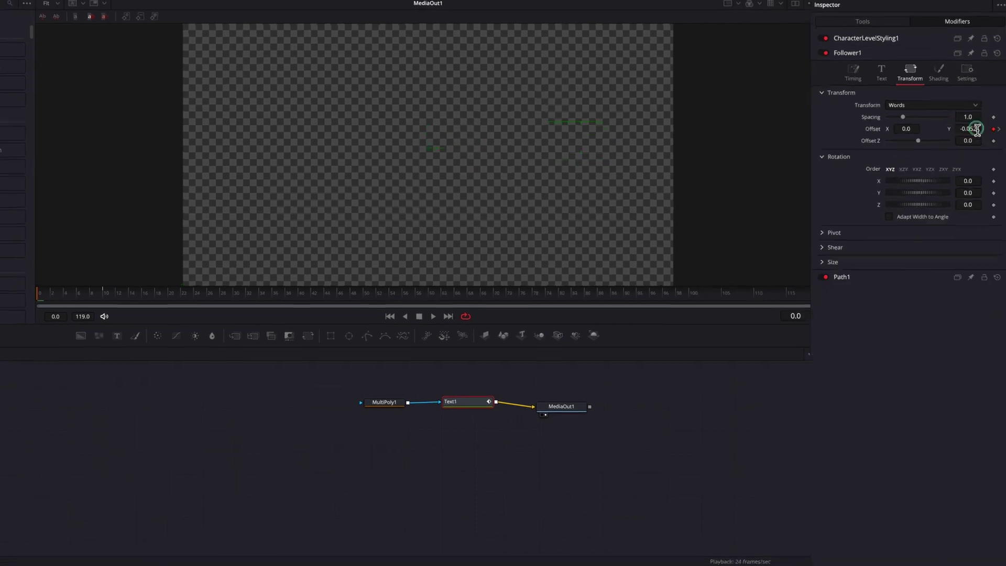
click(704, 411)
key(space)
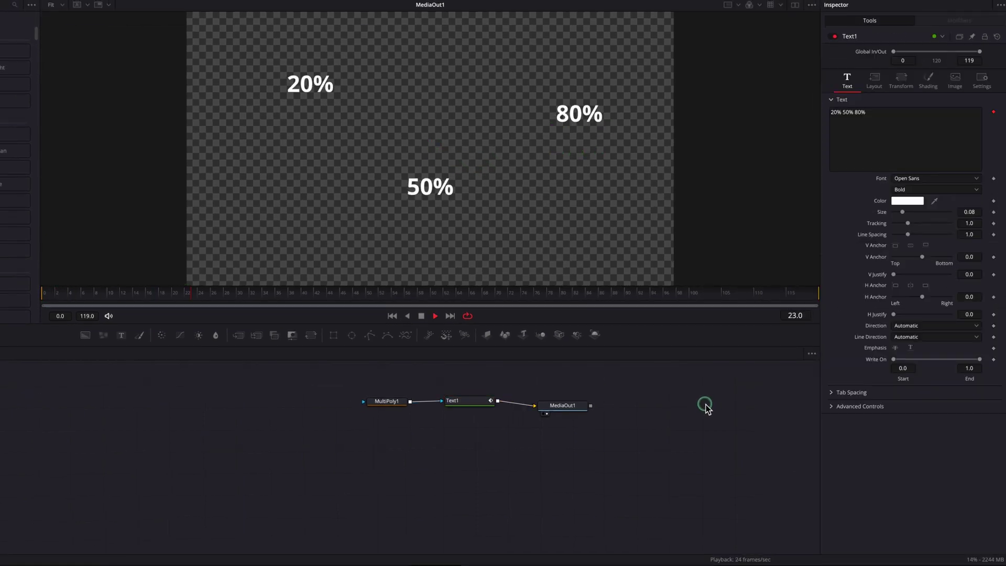
key(space)
drag(79, 295, 42, 292)
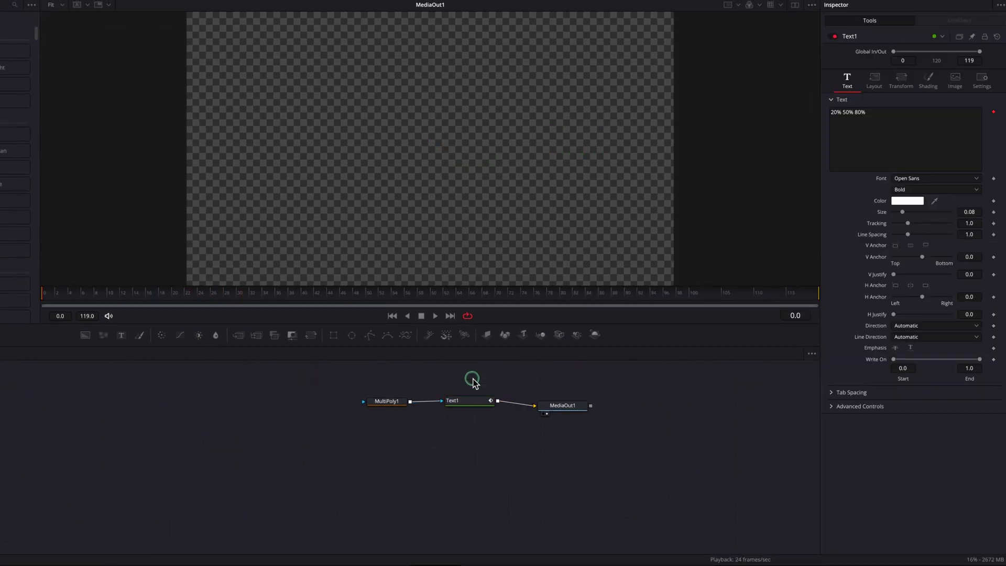
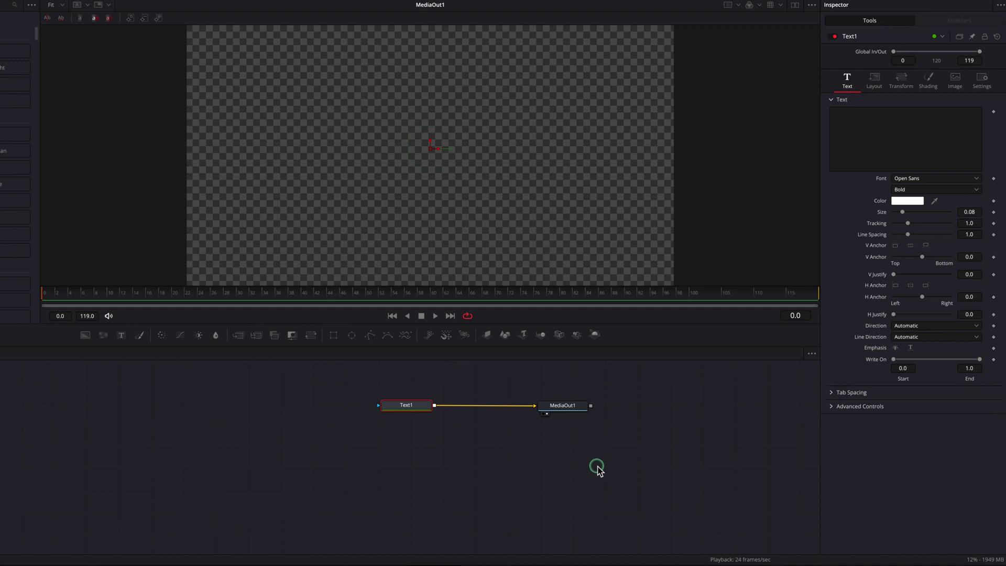
Step: Enter the letter T as the text of the new Text1 node and set its size to 0.5
click(870, 143)
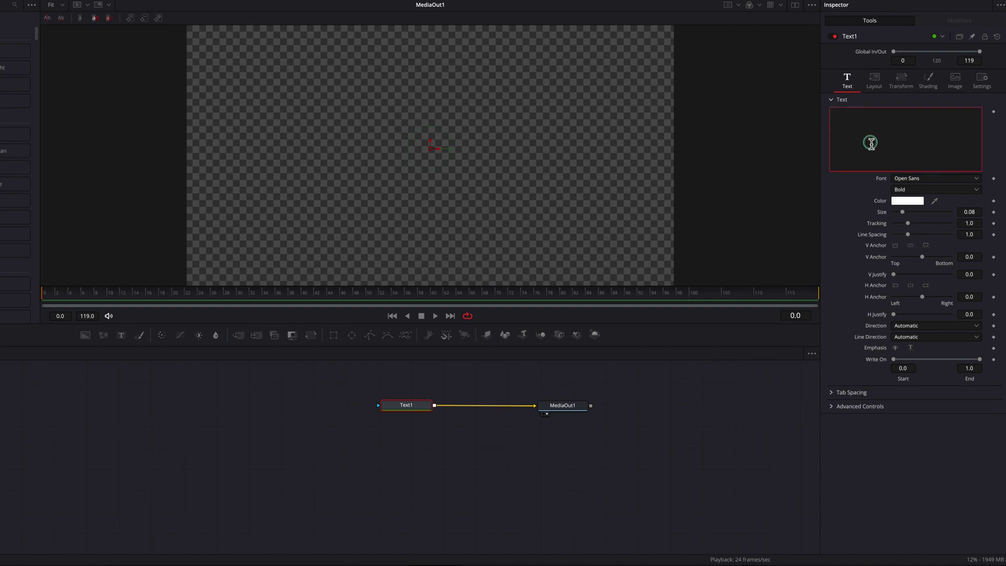
text(T)
click(904, 212)
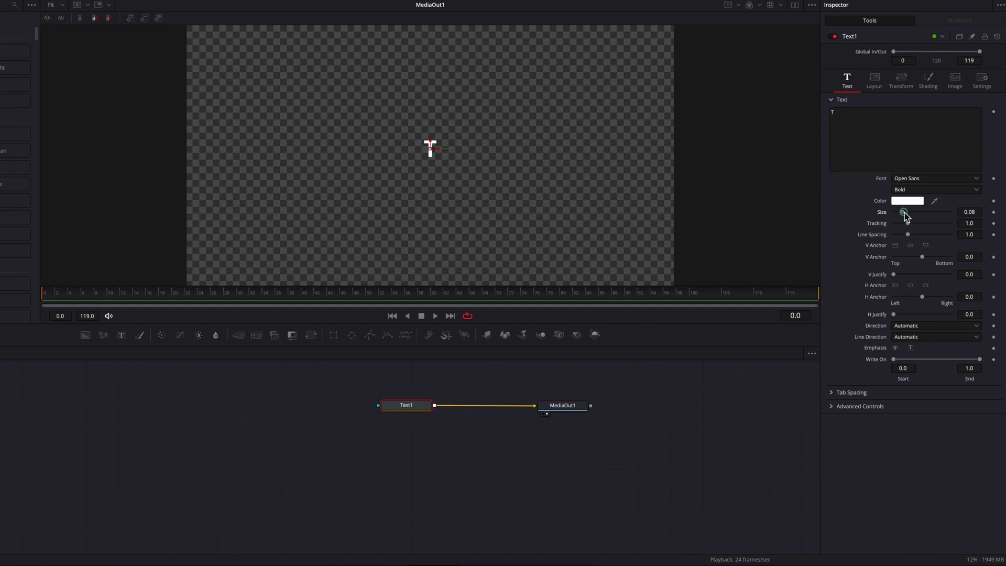
drag(905, 213, 959, 216)
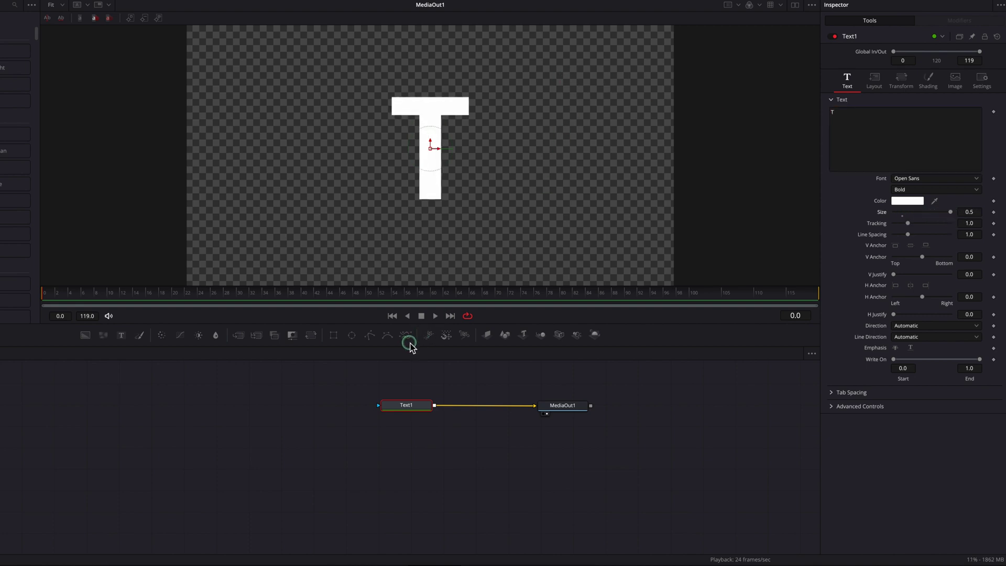
Step: Mask Text1 with a MultiPoly, invert Polygon 1, and draw an open horizontal line across the crossbar of the T
drag(409, 345, 386, 409)
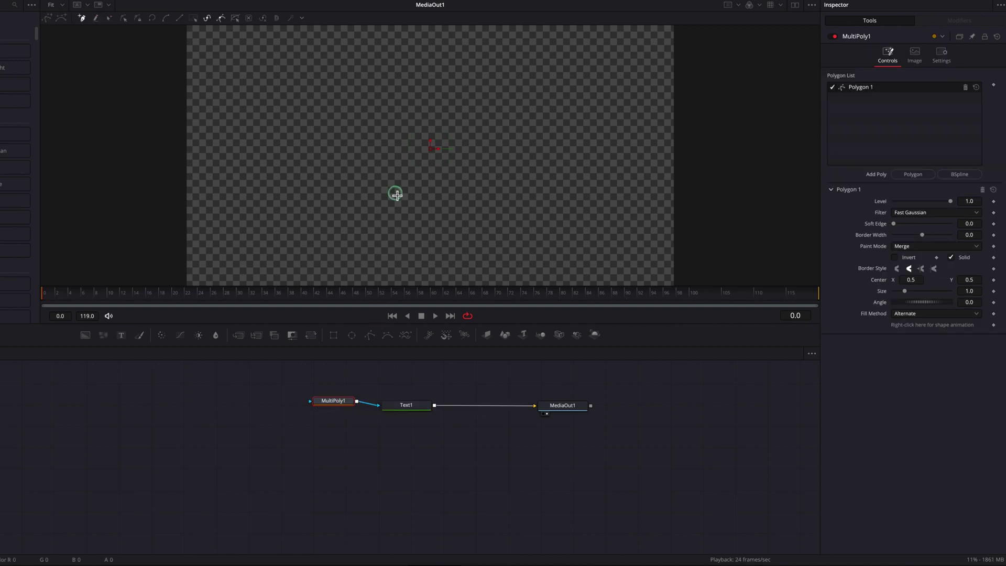
click(895, 258)
scroll(378, 110, up, 3)
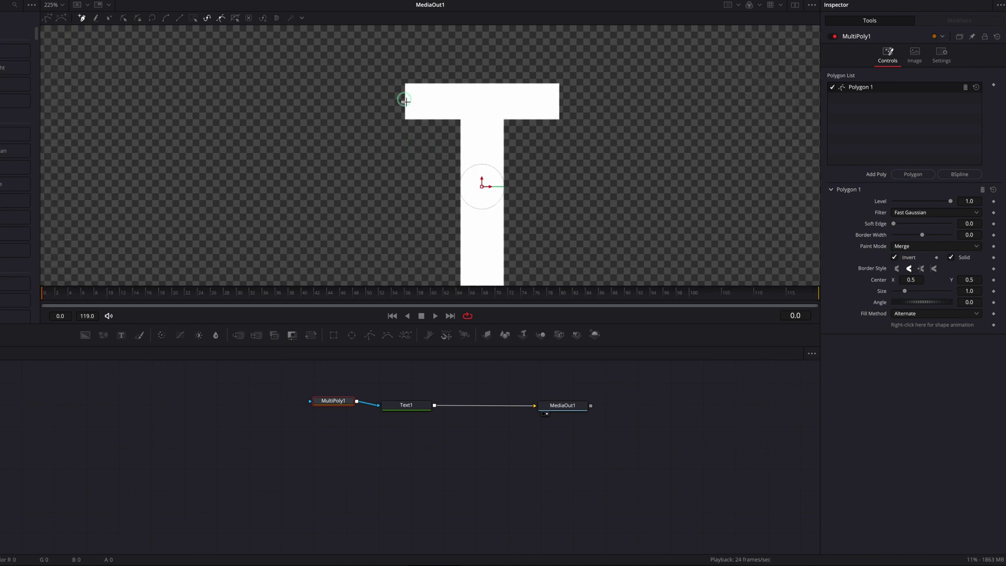
drag(404, 103, 501, 100)
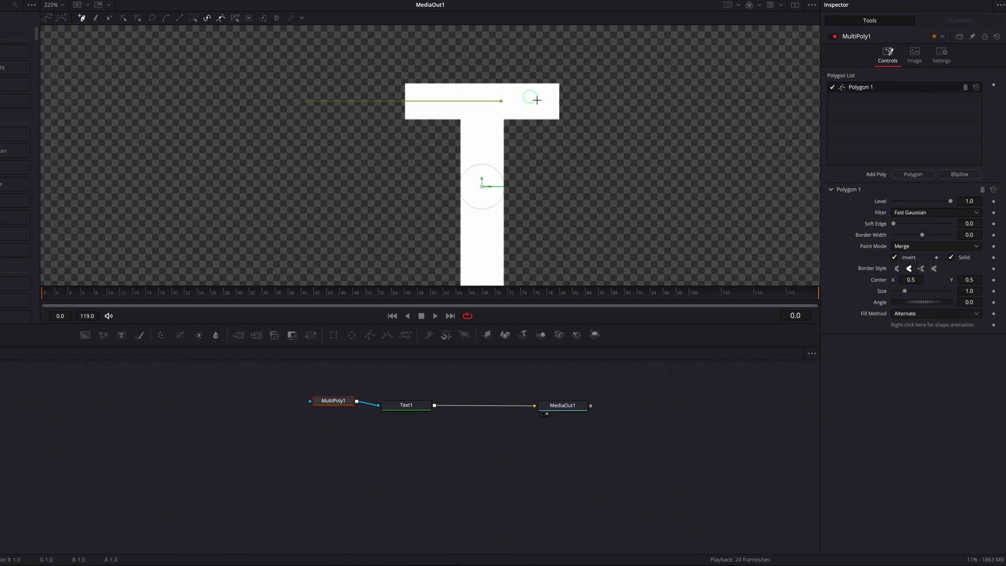
click(569, 103)
Step: Turn off Invert and Solid for Polygon 1, set its border width to 0.038, and give the border flat ends
click(896, 257)
click(952, 257)
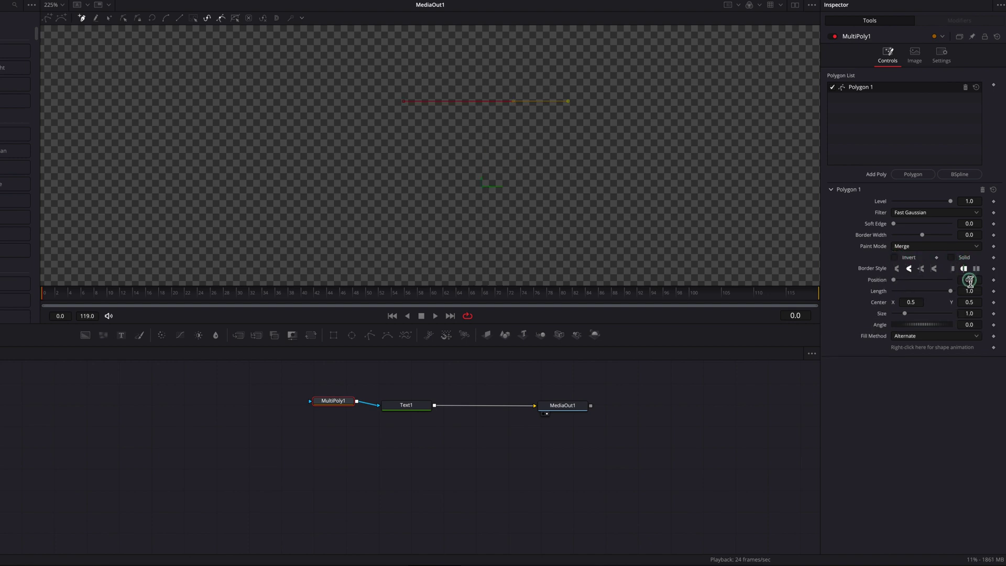
drag(970, 234, 590, 224)
scroll(485, 125, up, 2)
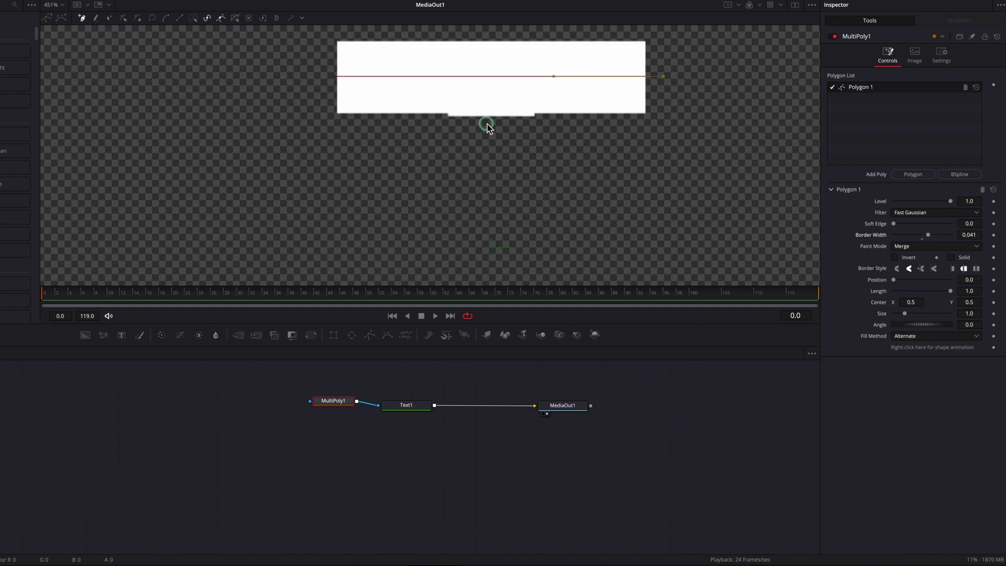
drag(969, 235, 967, 233)
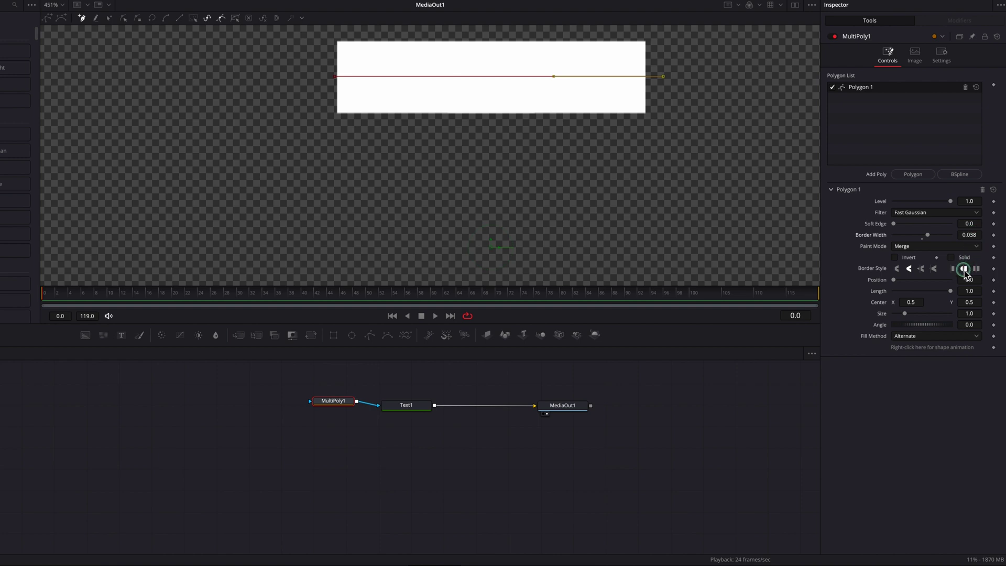
drag(707, 184, 667, 225)
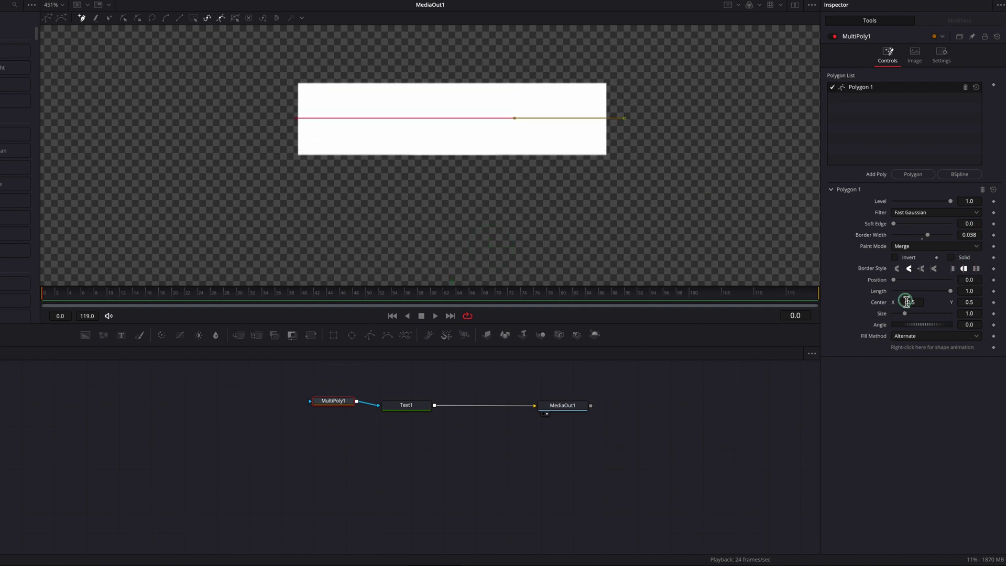
click(952, 268)
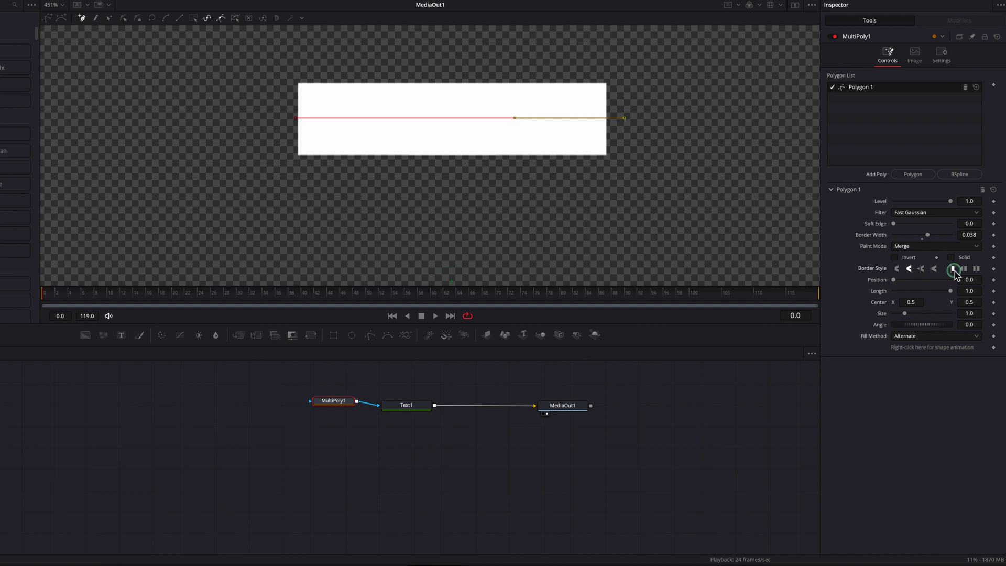
Step: Animate Polygon 1's Length from 0.0 at frame 0 to 1.0 at frame 10 and scrub through the crossbar reveal
drag(951, 292, 894, 306)
click(993, 291)
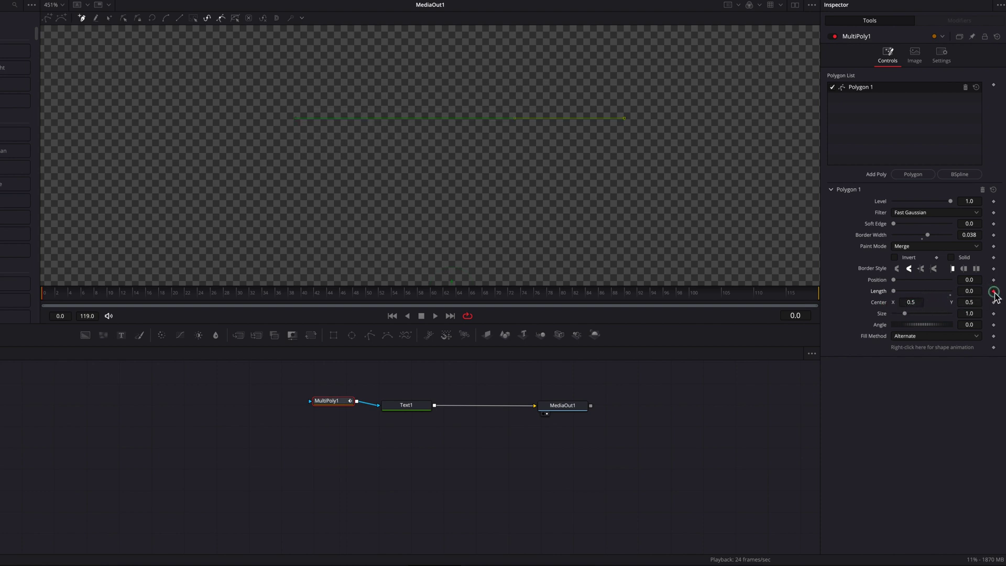
drag(115, 298, 111, 298)
drag(893, 291, 976, 296)
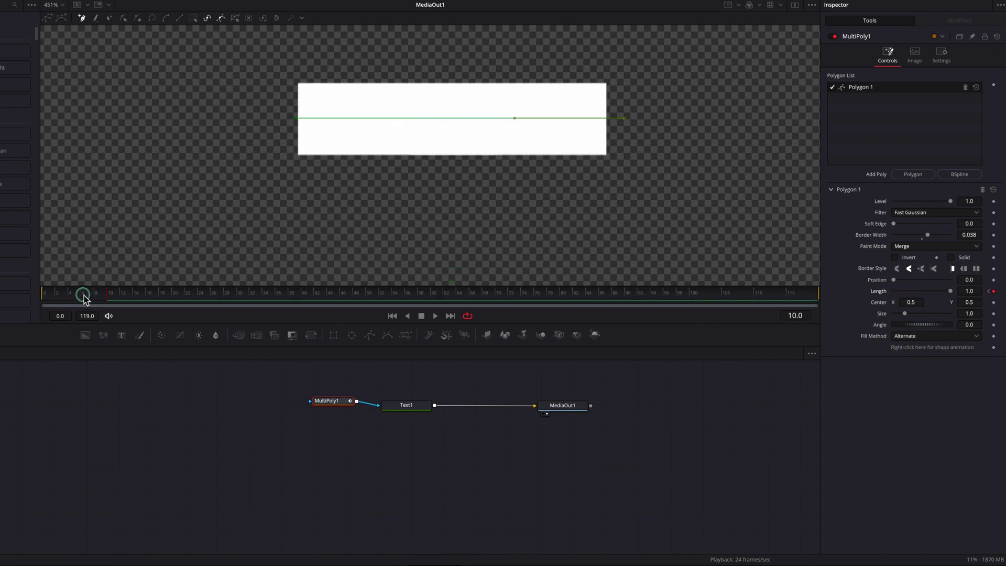
drag(82, 294, 108, 299)
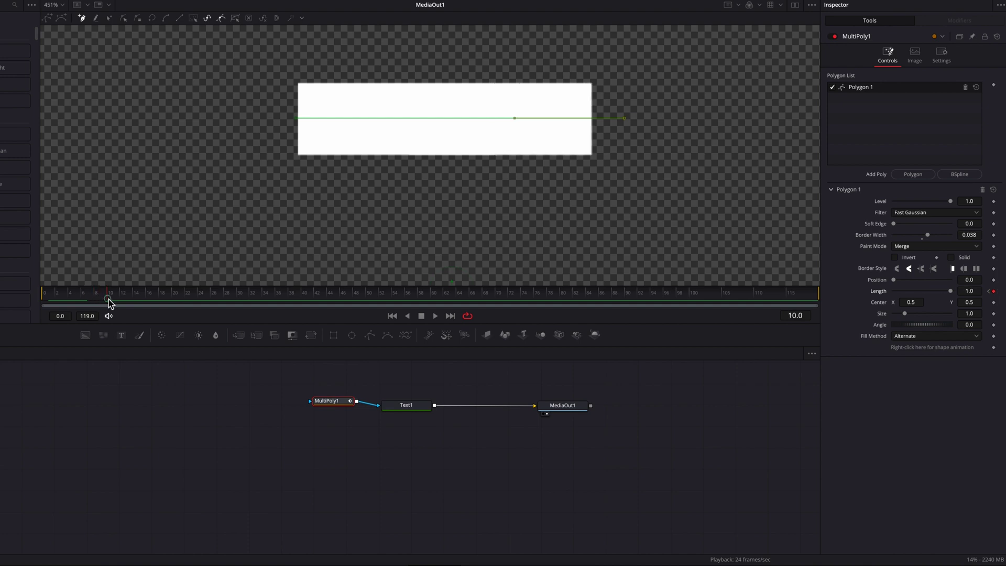
Step: Add Polygon 2 to the MultiPoly, invert it, and draw an open vertical line down the stem of the T
click(912, 174)
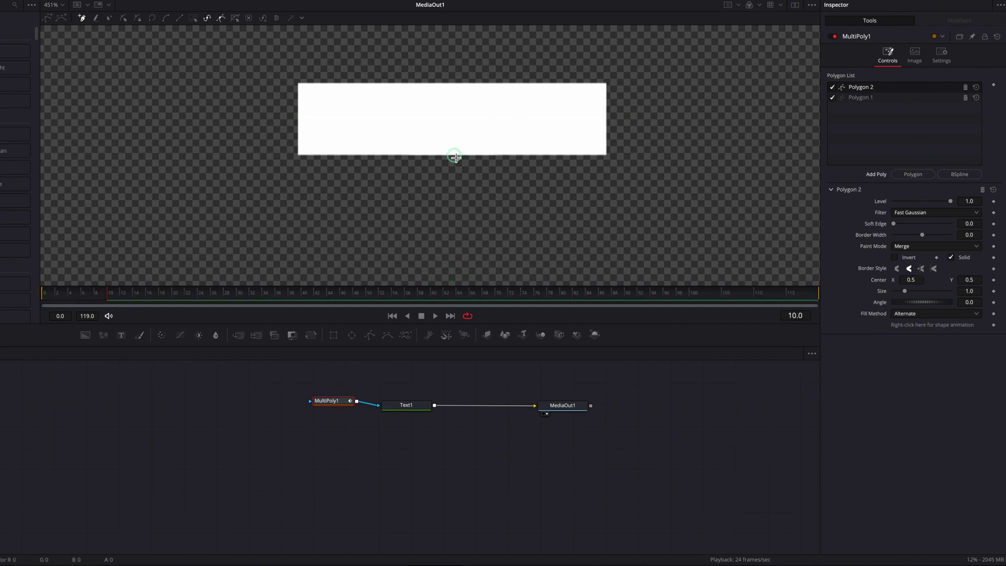
click(895, 257)
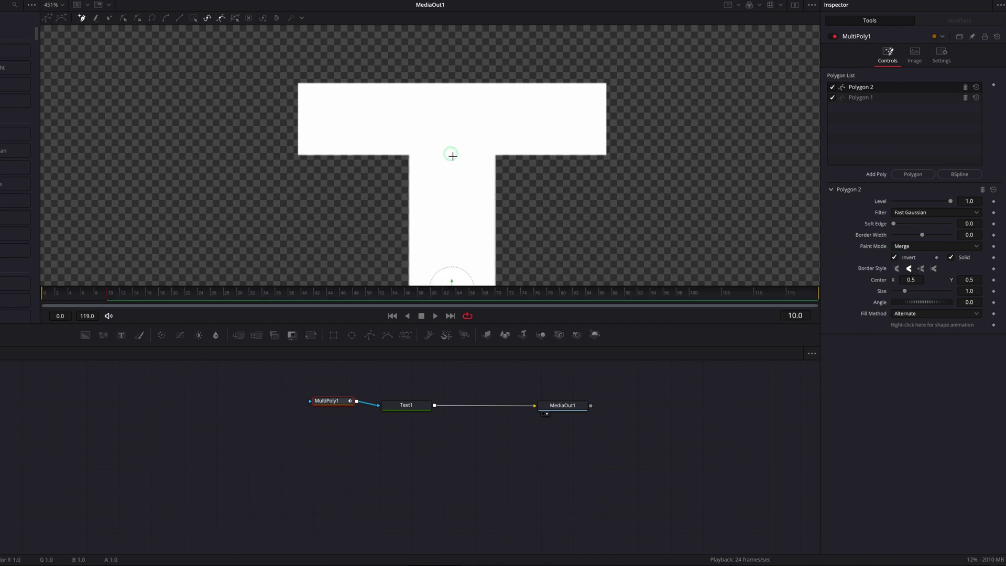
scroll(460, 209, down, 3)
click(452, 209)
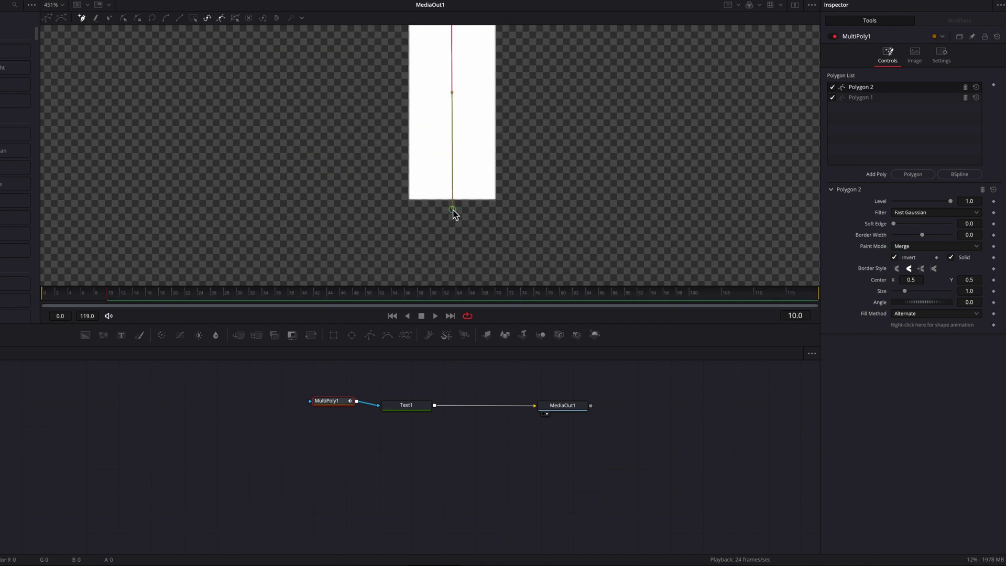
scroll(527, 204, down, 5)
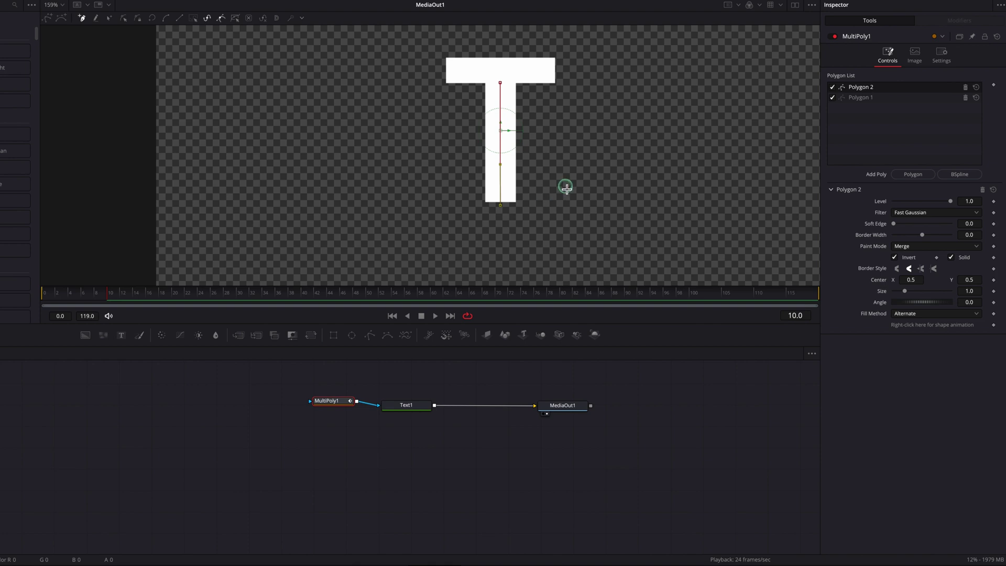
Step: Turn off Invert and Solid for Polygon 2, set its border width to 0.0571, and give the border flat ends
click(895, 258)
click(952, 257)
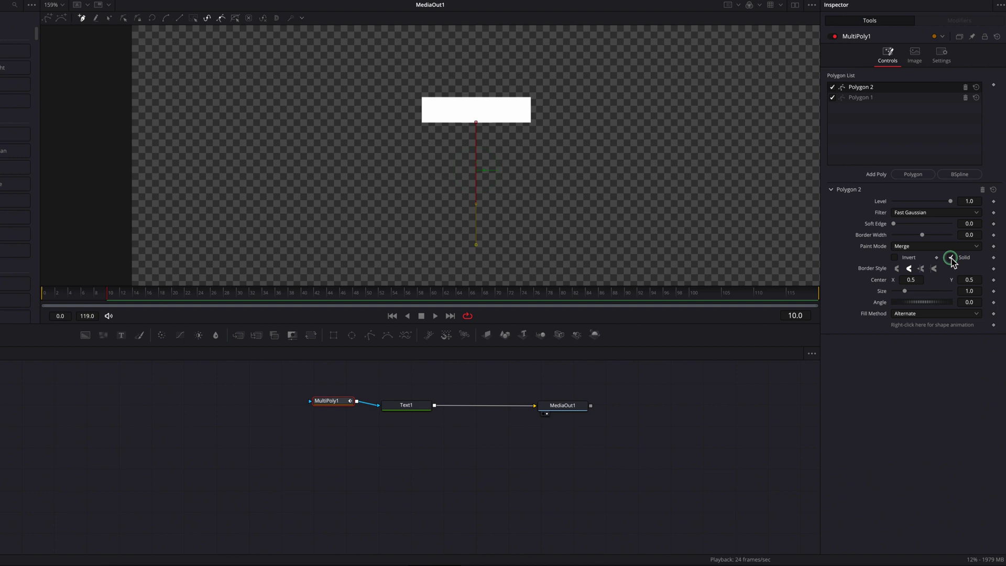
click(951, 257)
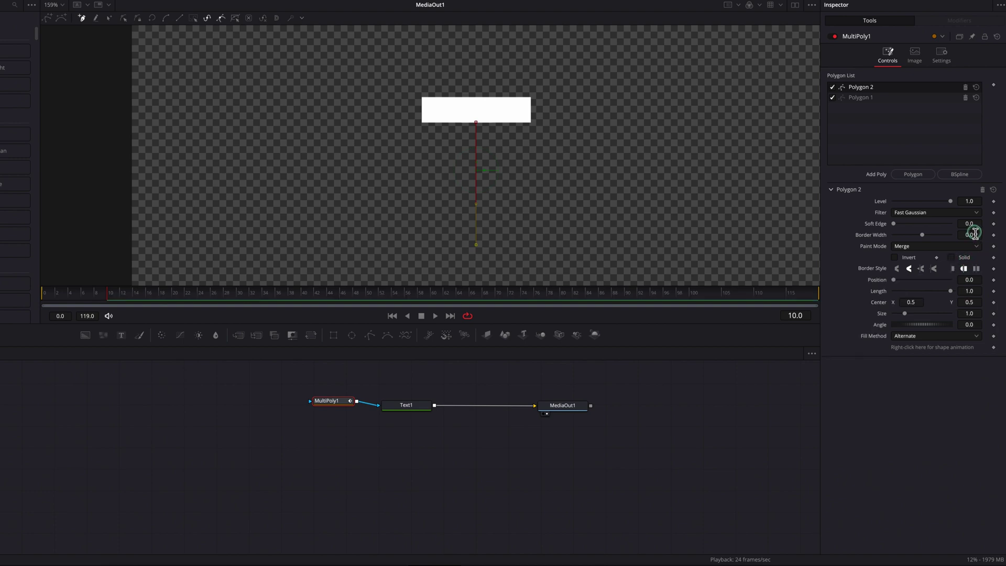
drag(969, 234, 659, 213)
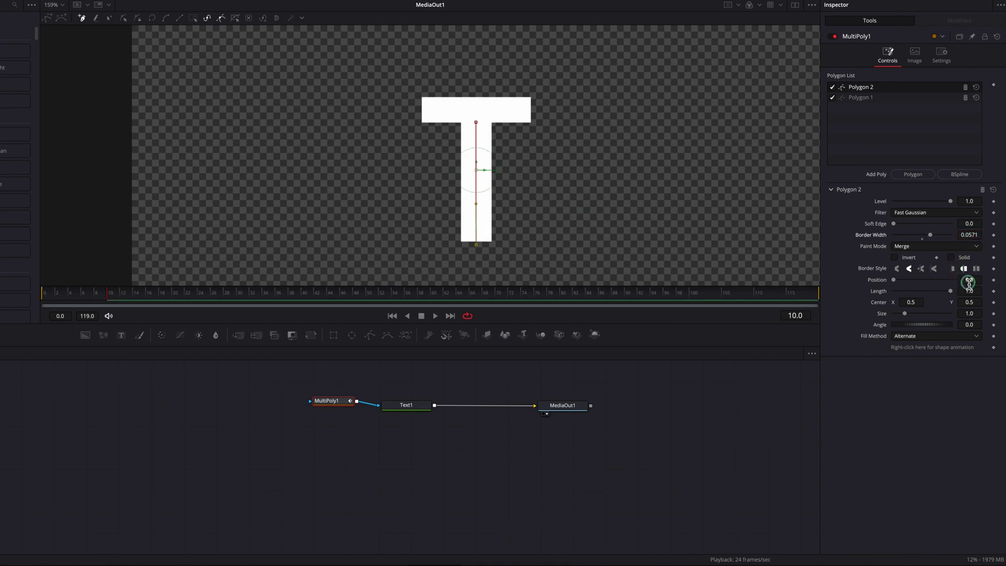
click(953, 268)
Step: Make Polygon 2's path points linear so its stroke starts level, and reduce its Length to 0.0
drag(951, 292, 895, 296)
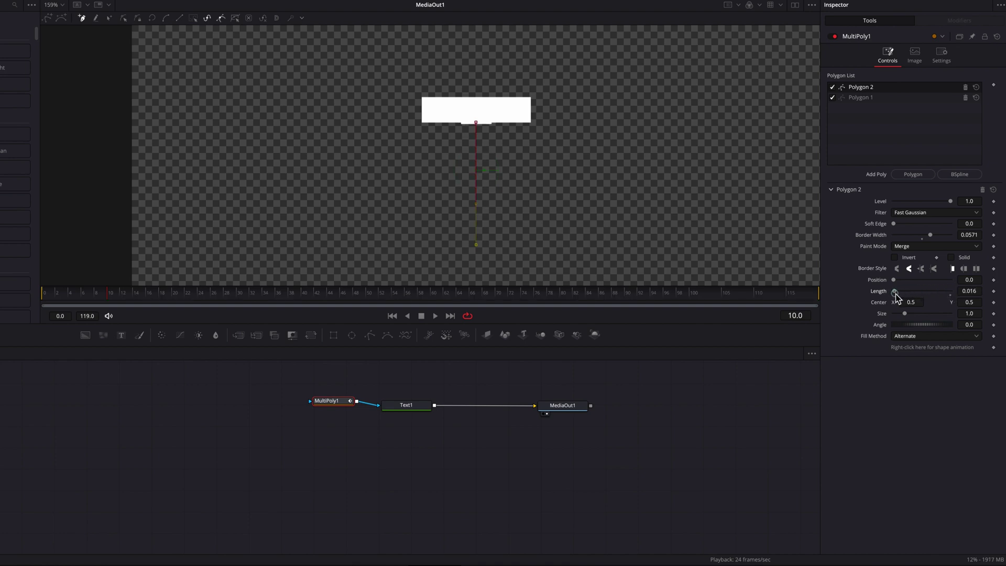
drag(107, 292, 77, 295)
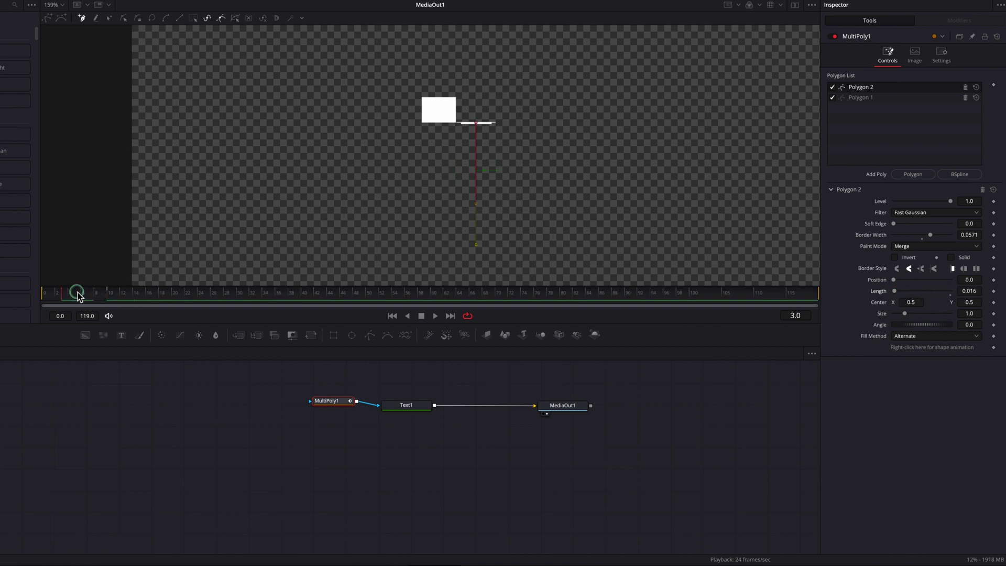
drag(969, 286, 943, 284)
scroll(458, 126, up, 2)
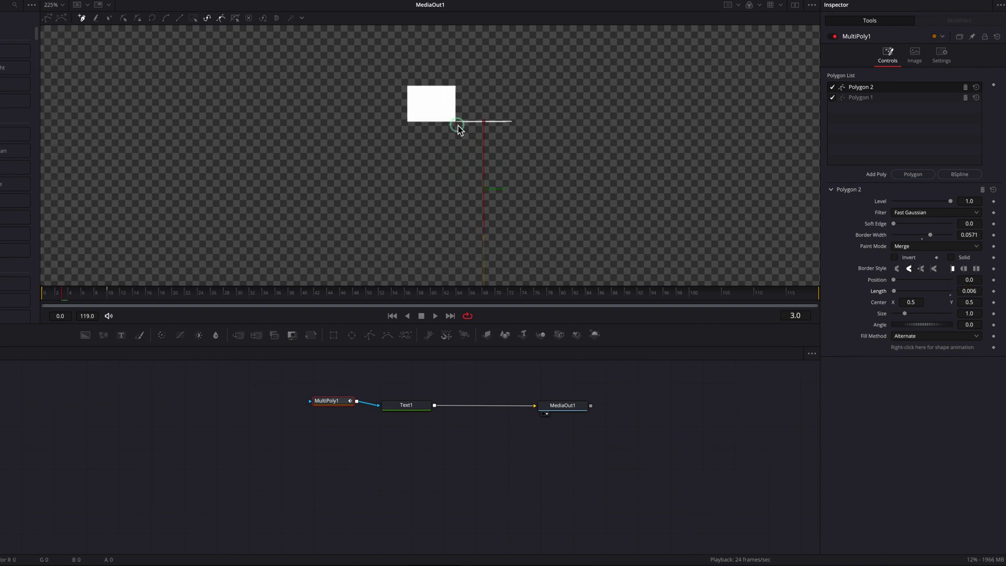
scroll(458, 126, up, 4)
scroll(530, 134, up, 2)
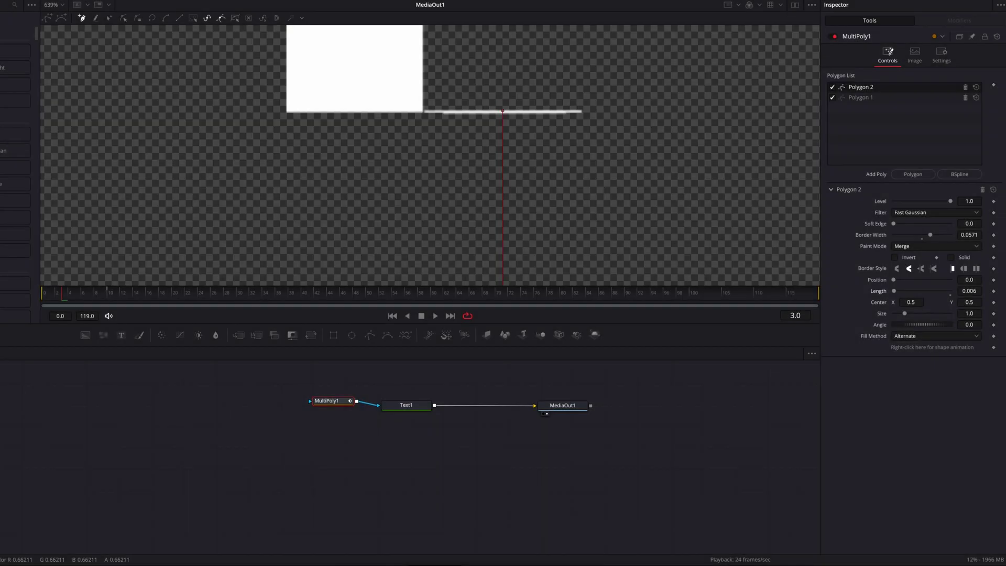
click(116, 32)
click(908, 268)
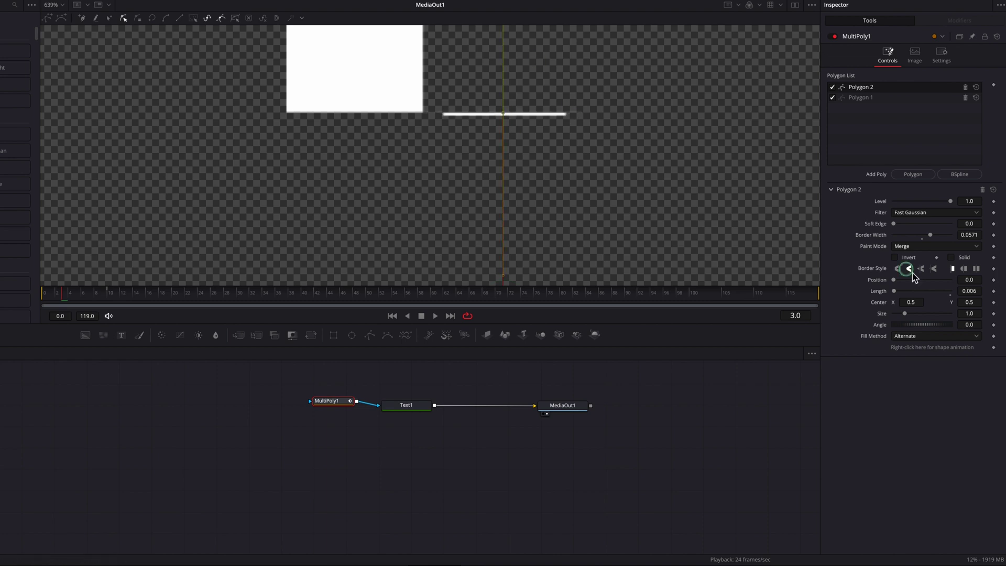
click(545, 200)
click(894, 291)
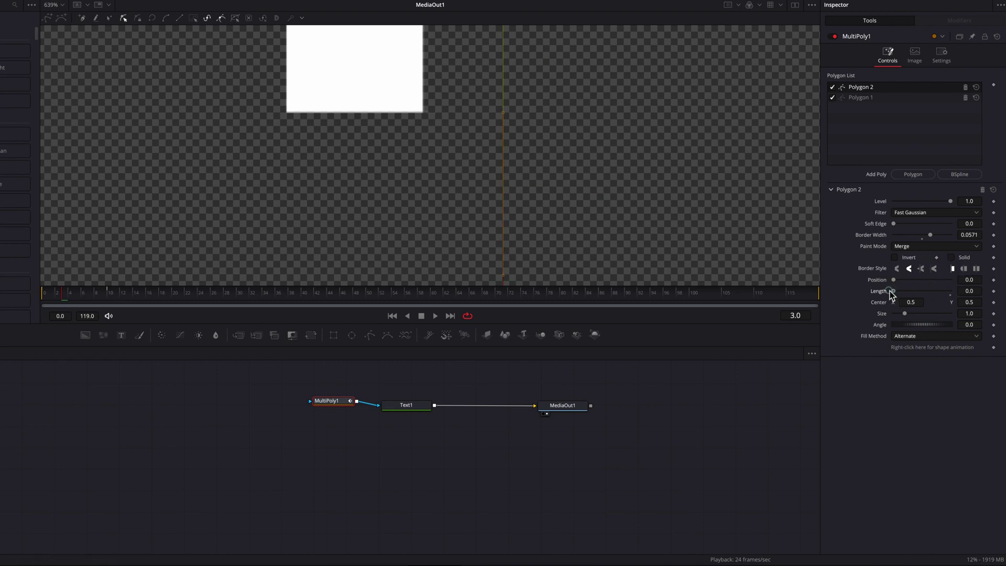
key(ctrl+f)
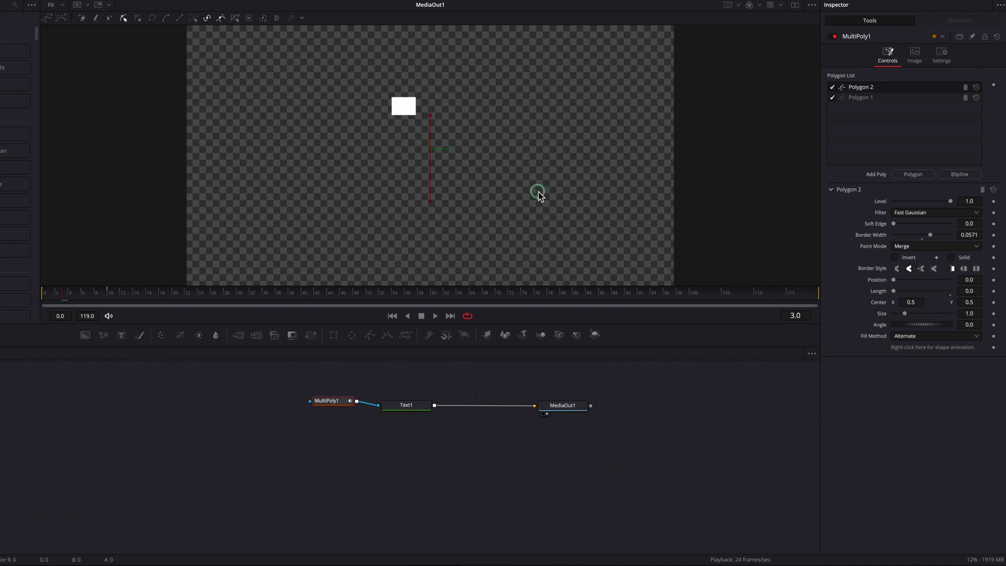
Step: Animate Polygon 2's Length from 0.0 at frame 10 to 1.0 at frame 20
click(142, 314)
drag(84, 297, 102, 300)
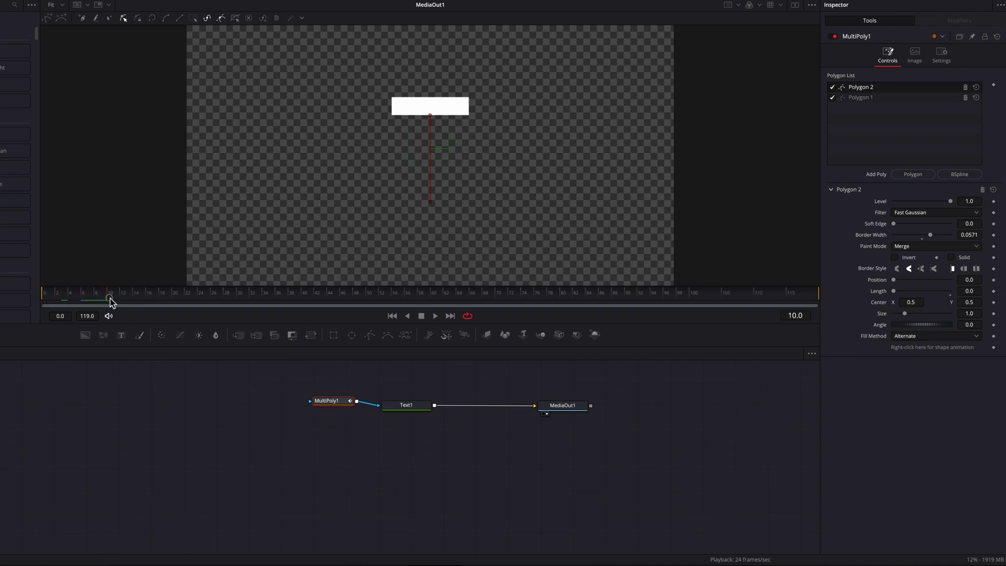
click(985, 278)
click(989, 290)
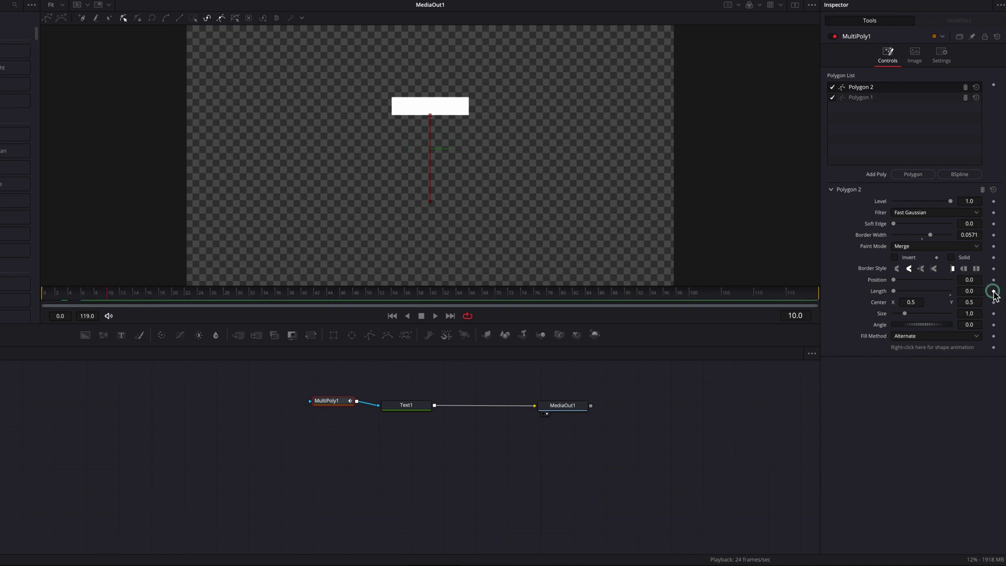
click(993, 291)
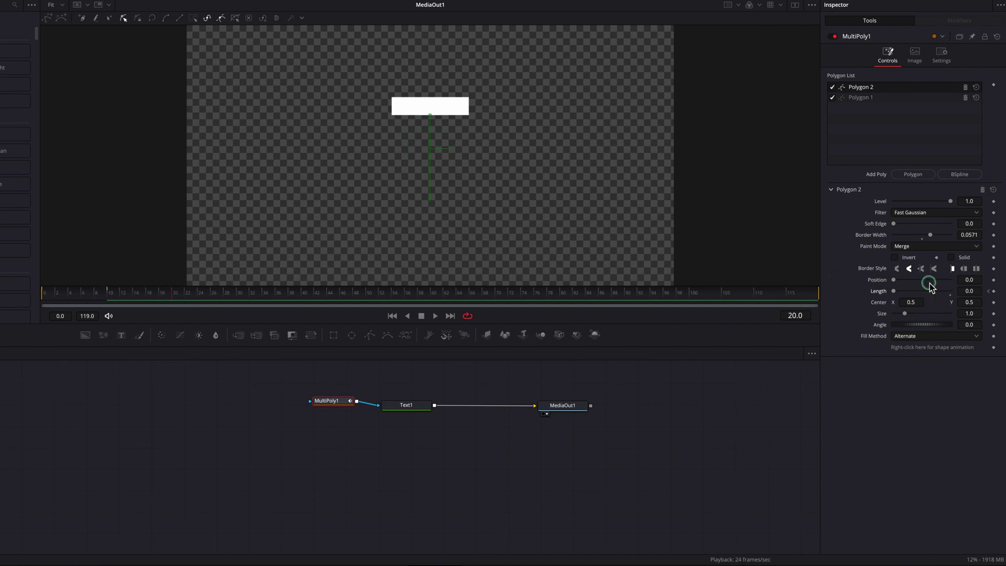
drag(894, 291, 991, 308)
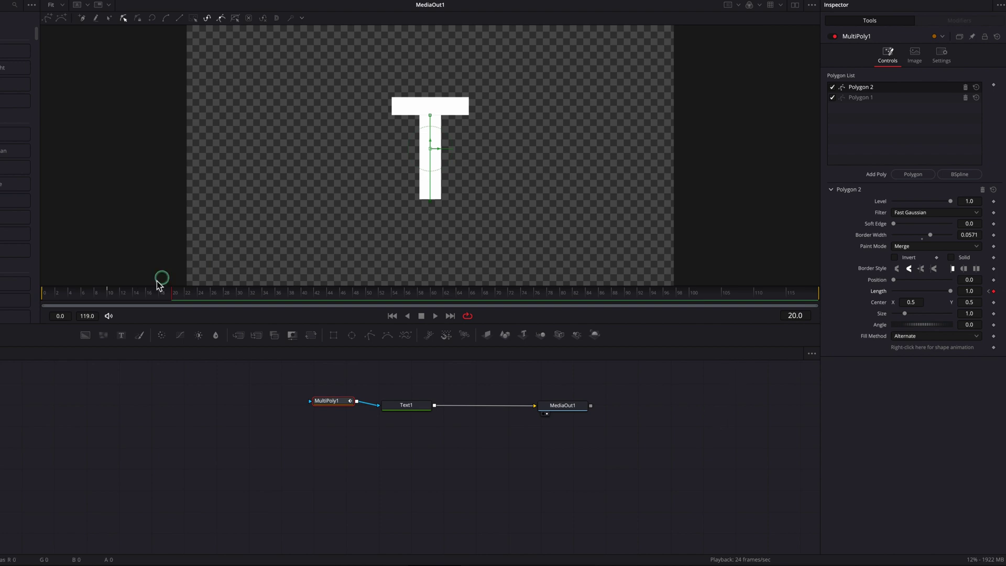
Step: Play the T write-on animation from frame 0 to check the crossbar and stem reveals
drag(102, 297, 34, 294)
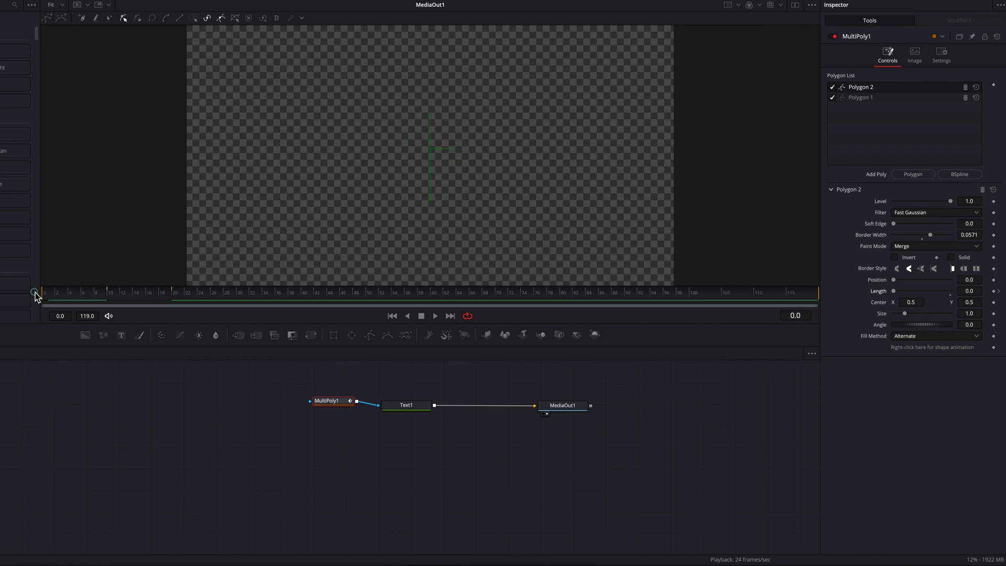
key(space)
key(space)
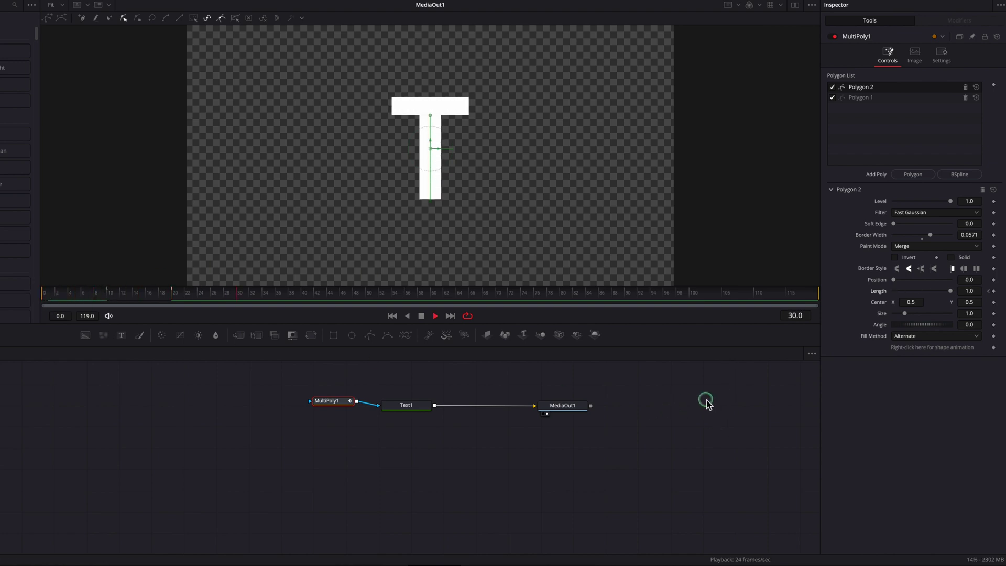
drag(126, 291, 43, 297)
key(space)
Step: Move Polygon 2's top point slightly upward into the crossbar to close the faint seam above the stem
scroll(399, 115, up, 4)
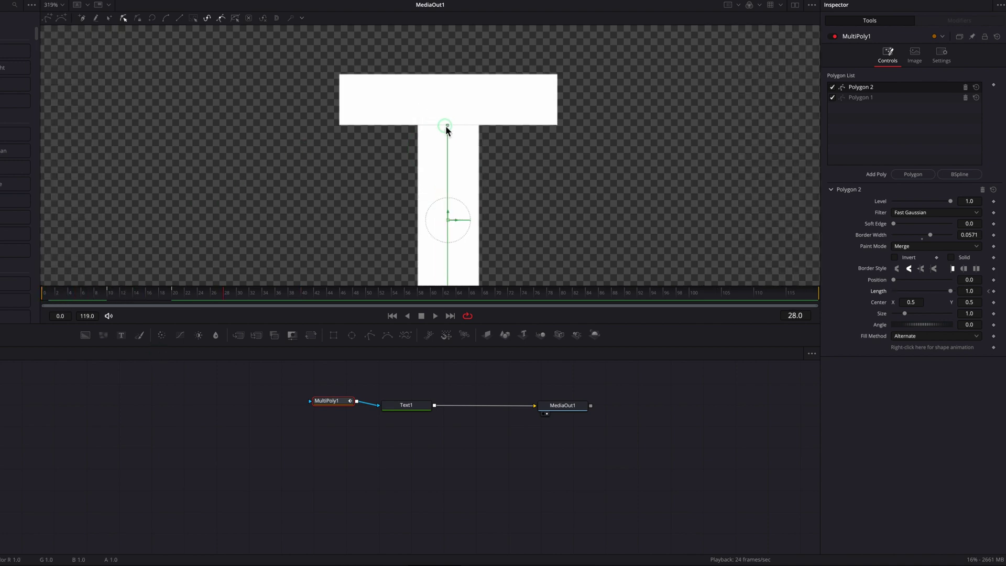
scroll(446, 128, up, 8)
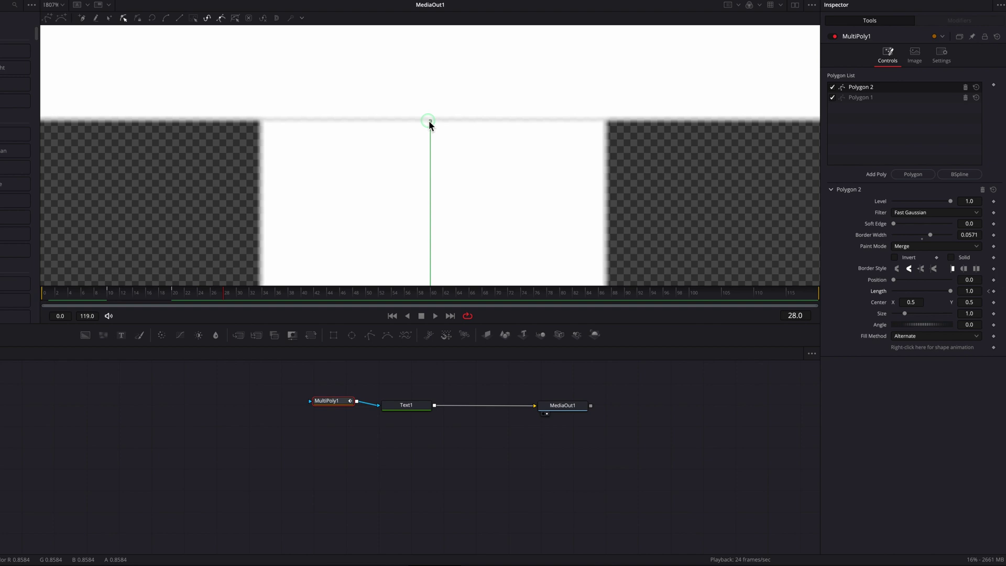
click(430, 121)
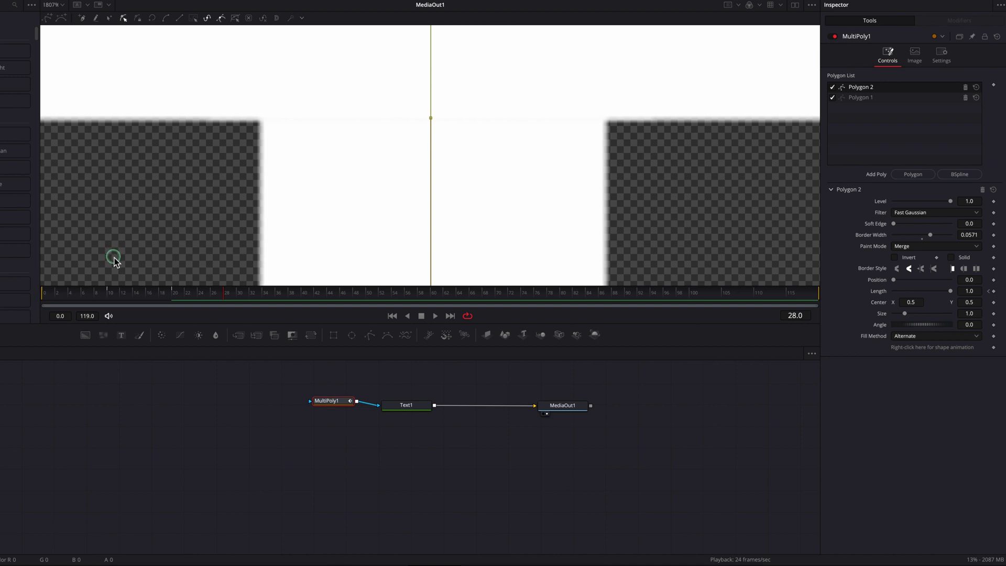
Step: Fit the whole T in the viewer and replay its write-on from frame 0
drag(101, 292, 46, 292)
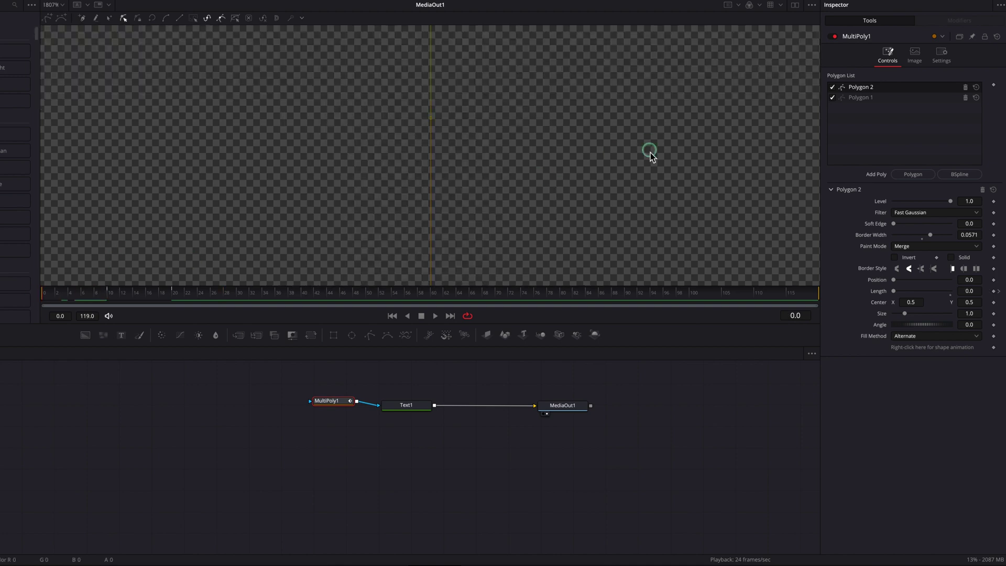
key(ctrl+f)
key(space)
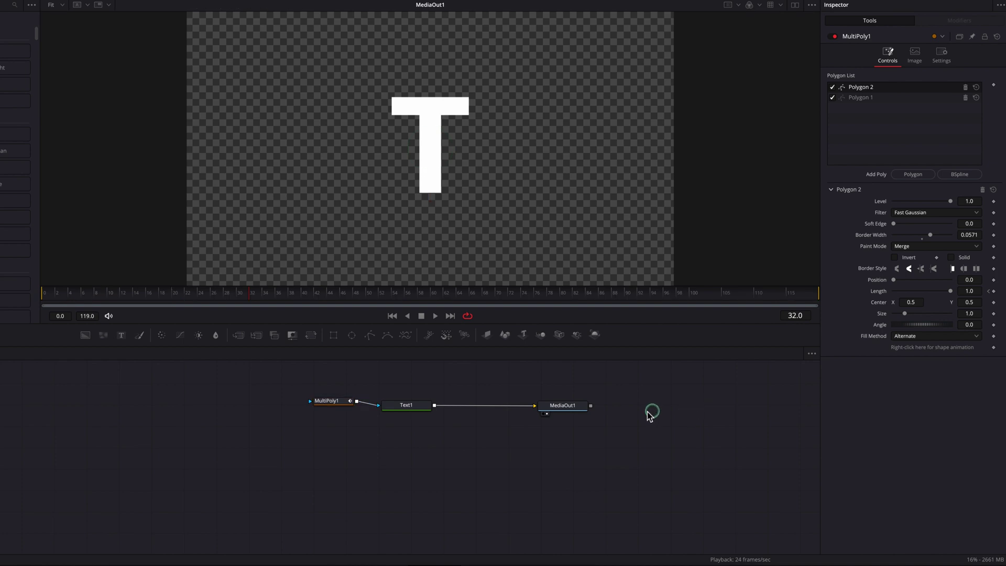
drag(151, 294, 43, 292)
key(space)
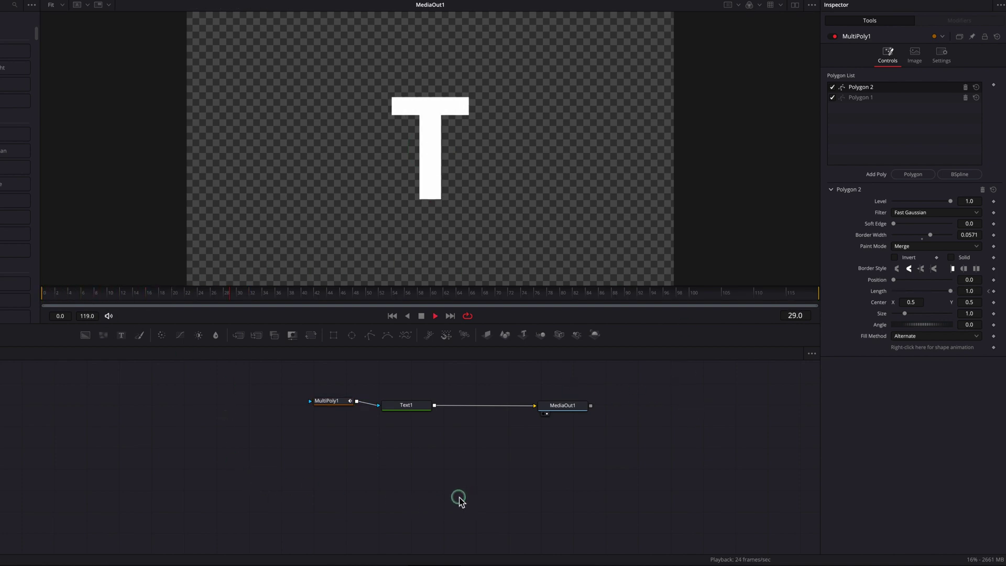